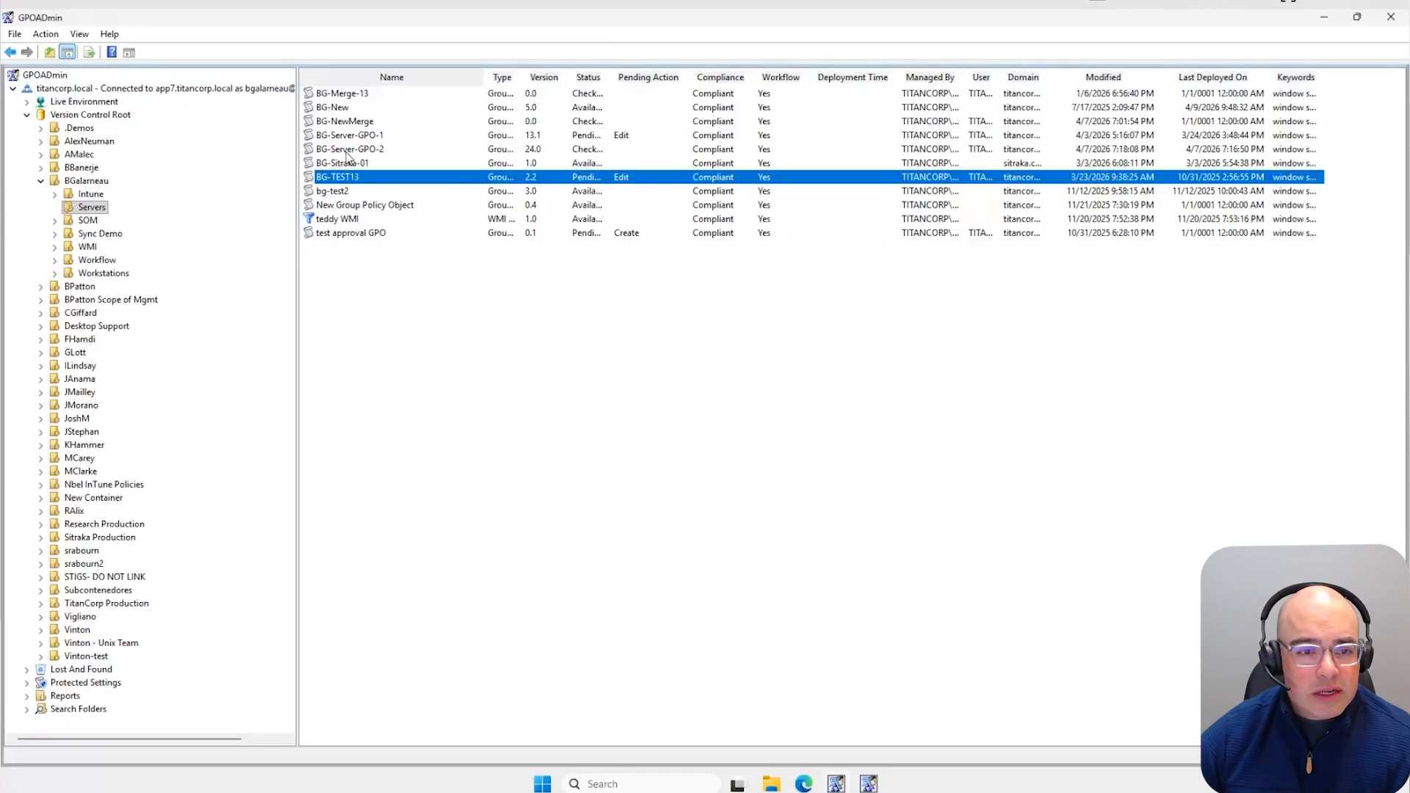
# Step: Start a Differences report for BG-Server-GPO-2 with the Live version as the base version
pyautogui.rightClick(345, 151)
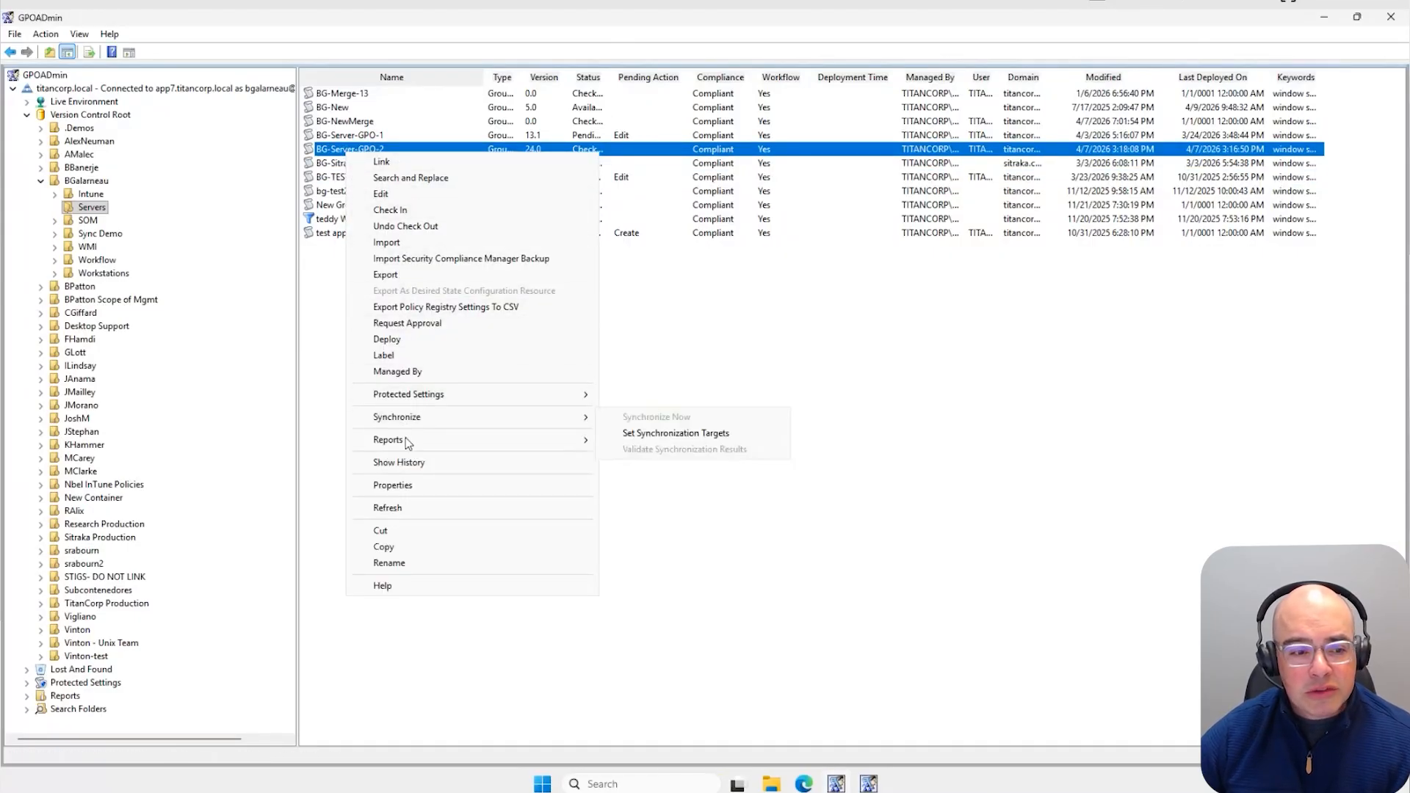
pyautogui.moveTo(408, 442)
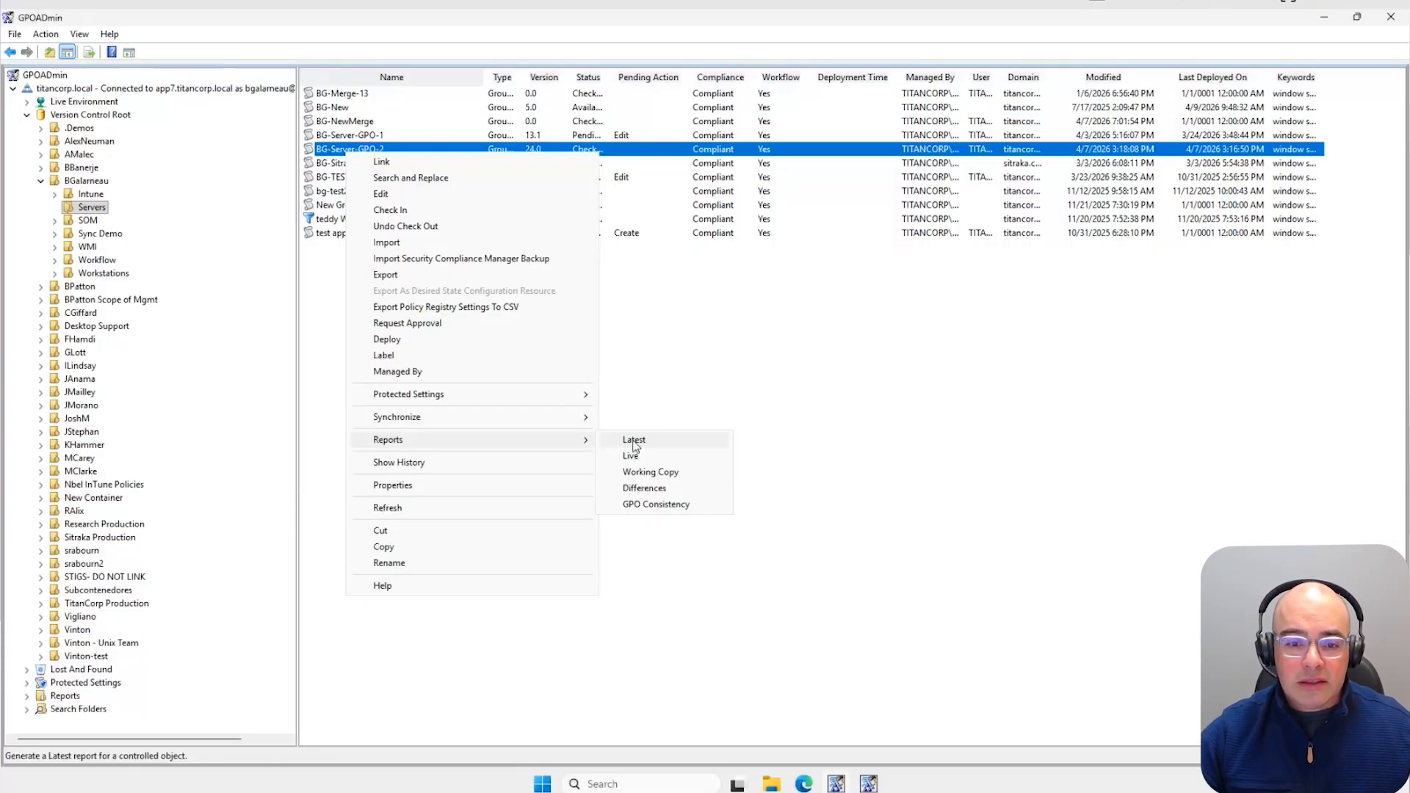
pyautogui.click(642, 489)
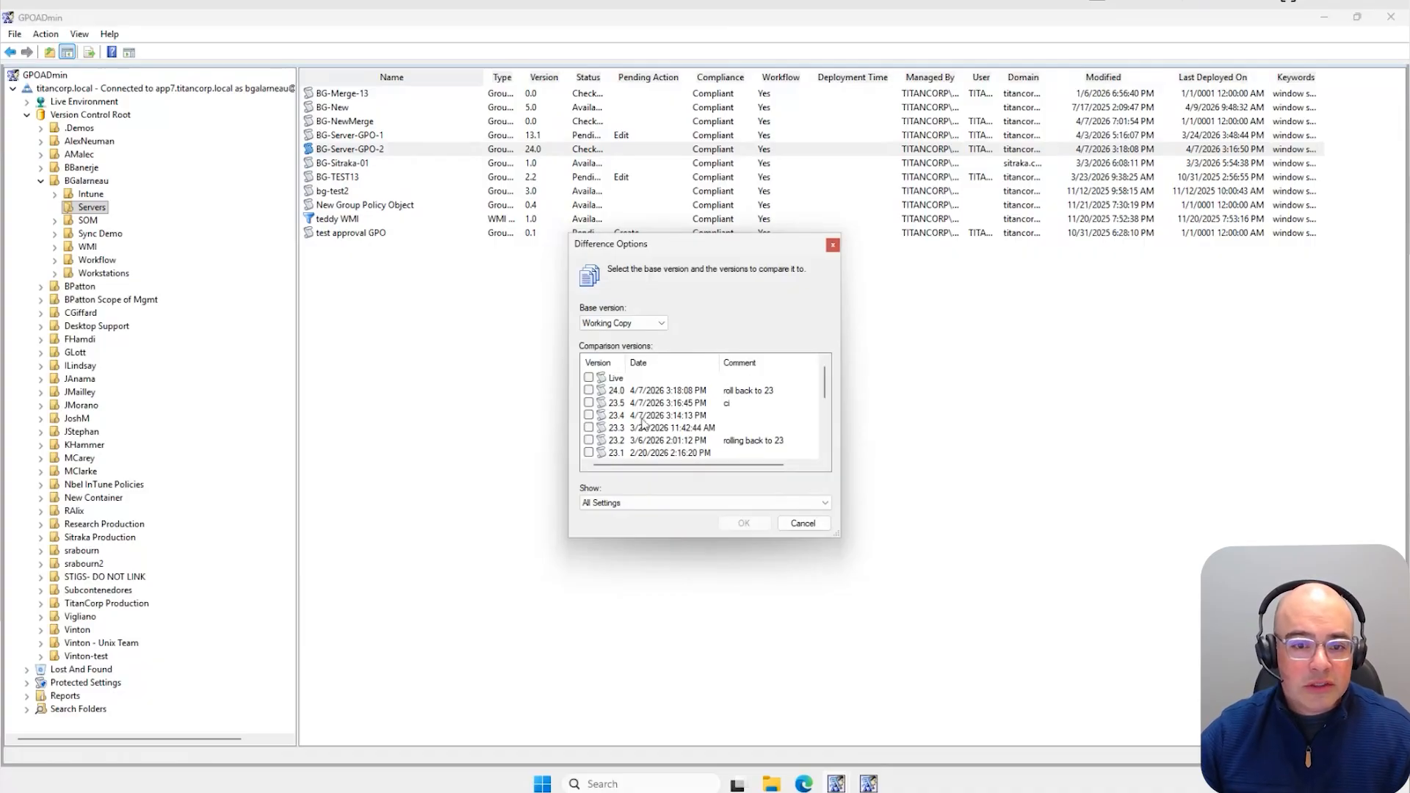
pyautogui.click(661, 325)
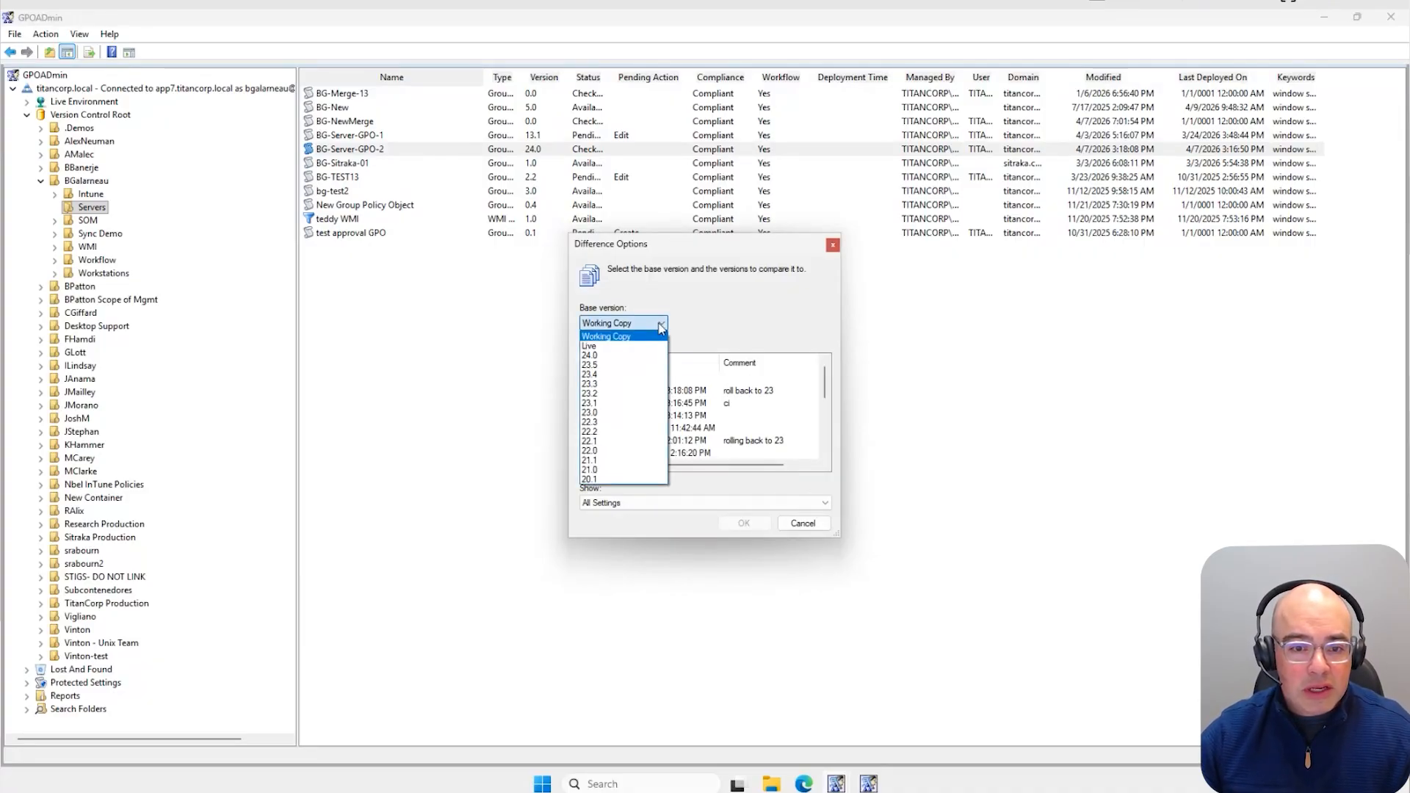
pyautogui.click(601, 348)
pyautogui.click(638, 328)
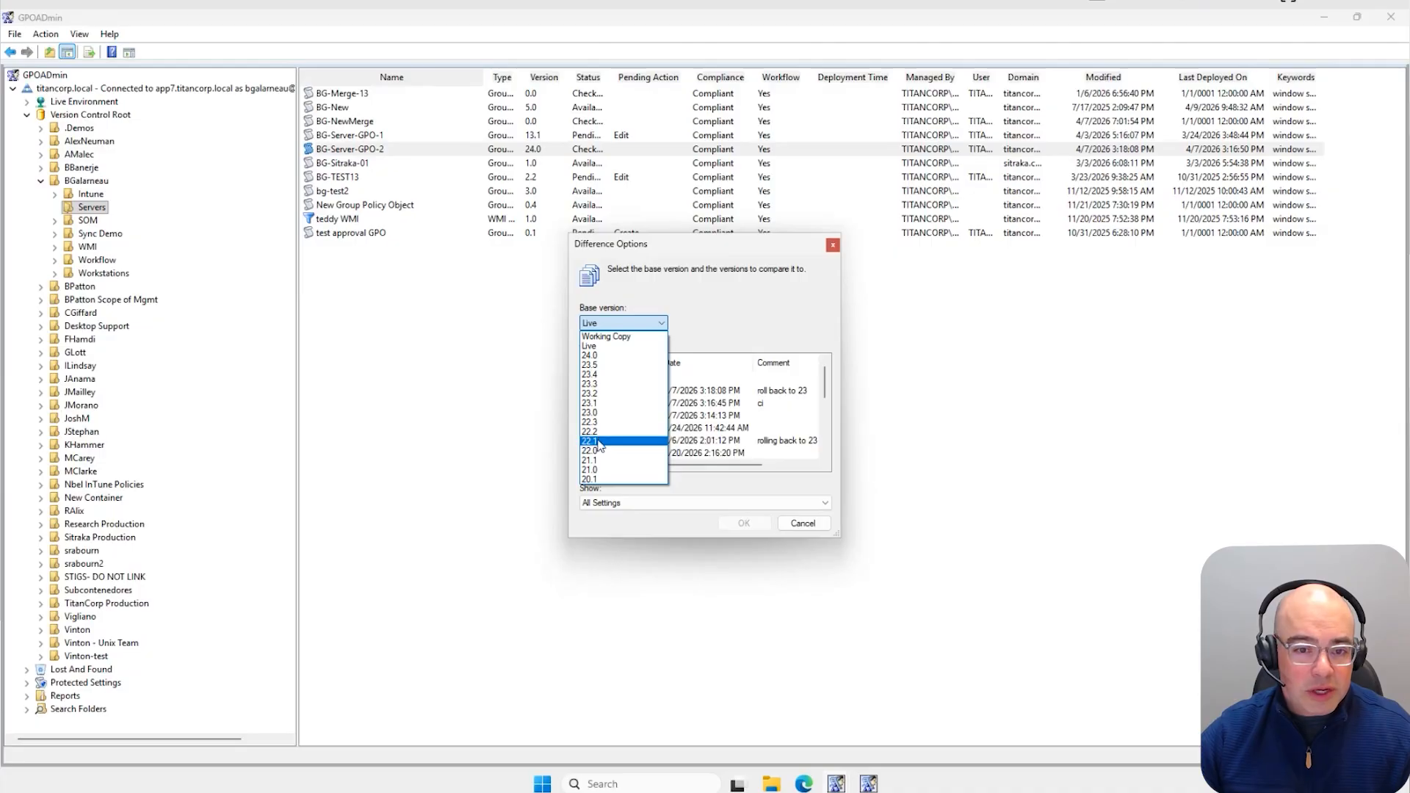
pyautogui.click(607, 327)
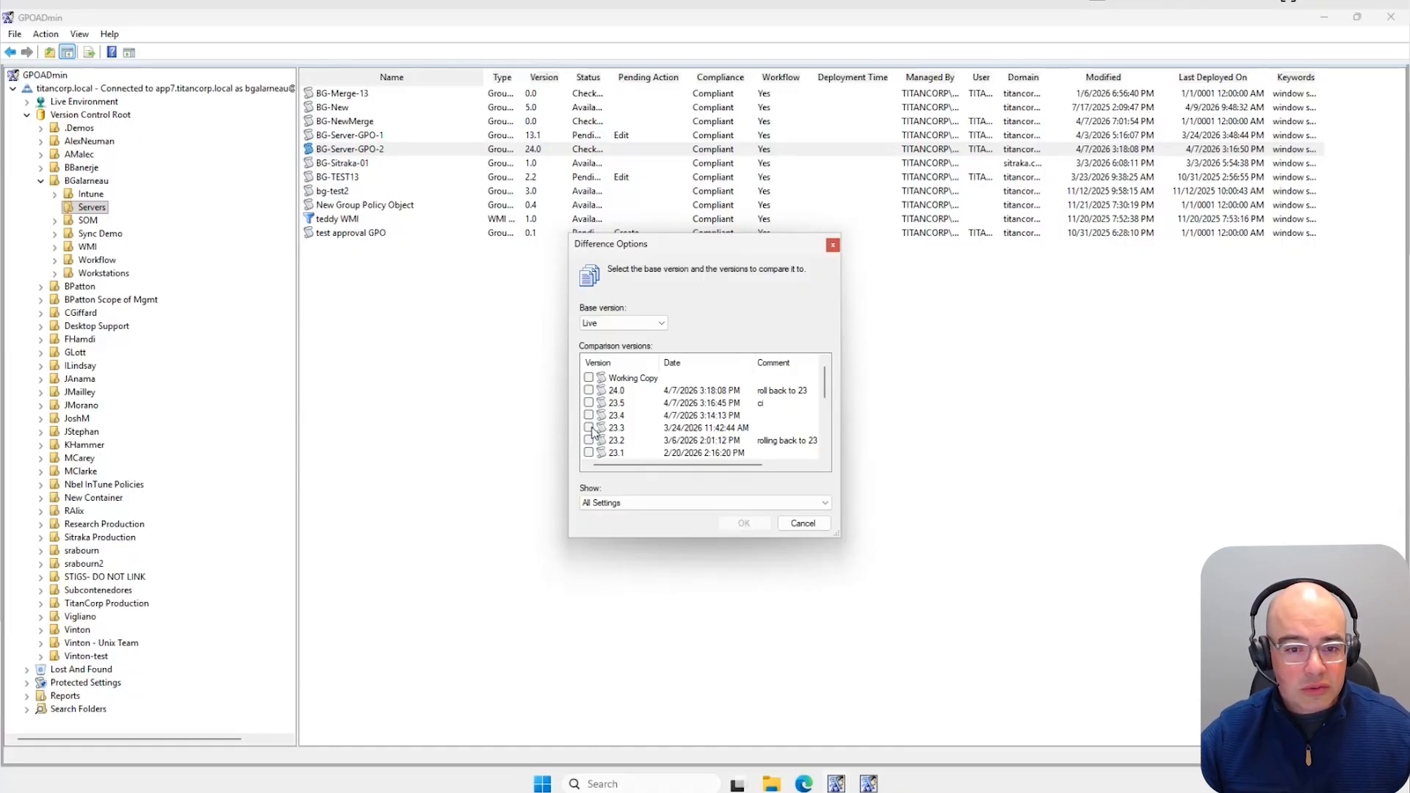
# Step: Choose versions 23.3 and 22.2 as comparison versions, show All Settings, and generate the differences report
pyautogui.click(589, 428)
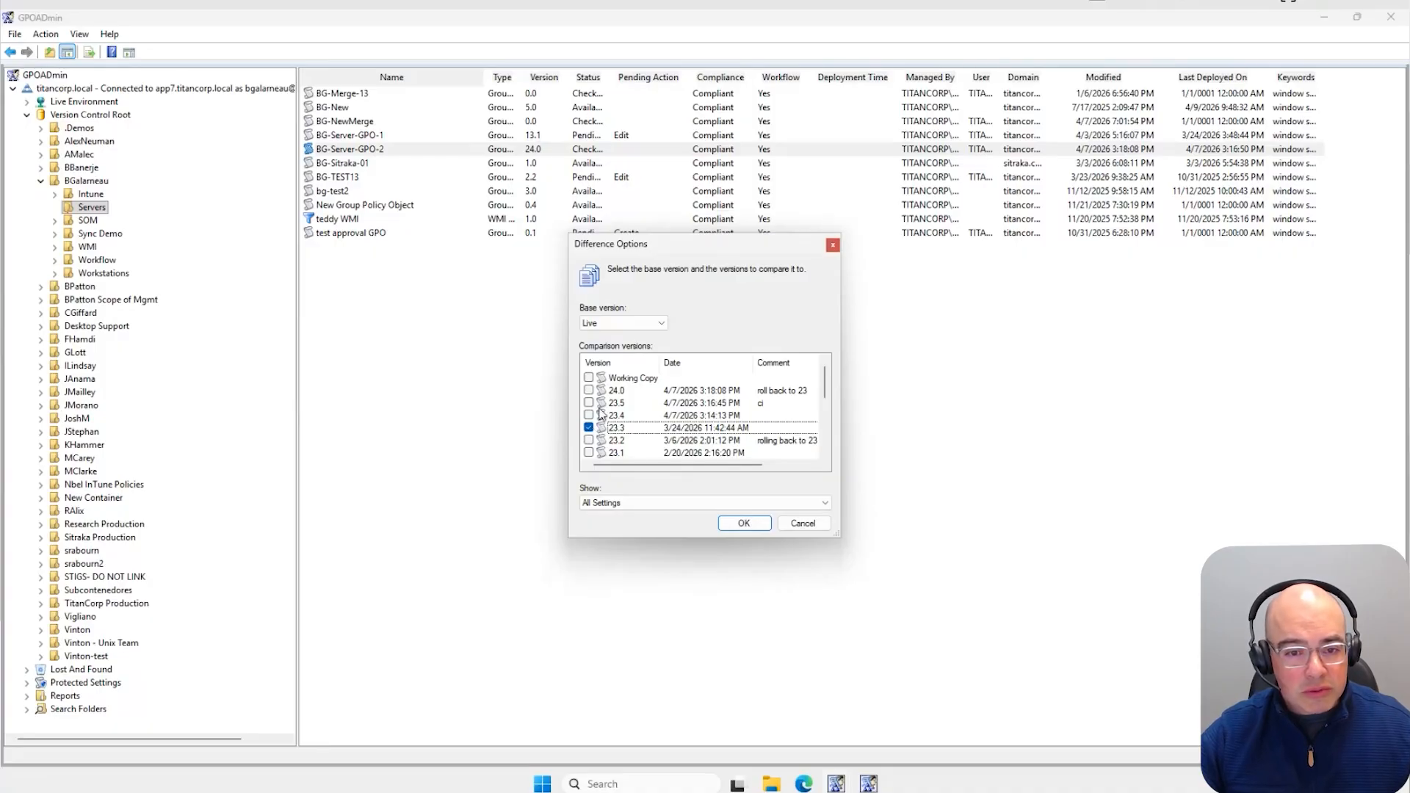
pyautogui.scroll(-1, 628, 402)
pyautogui.scroll(-1, 628, 402)
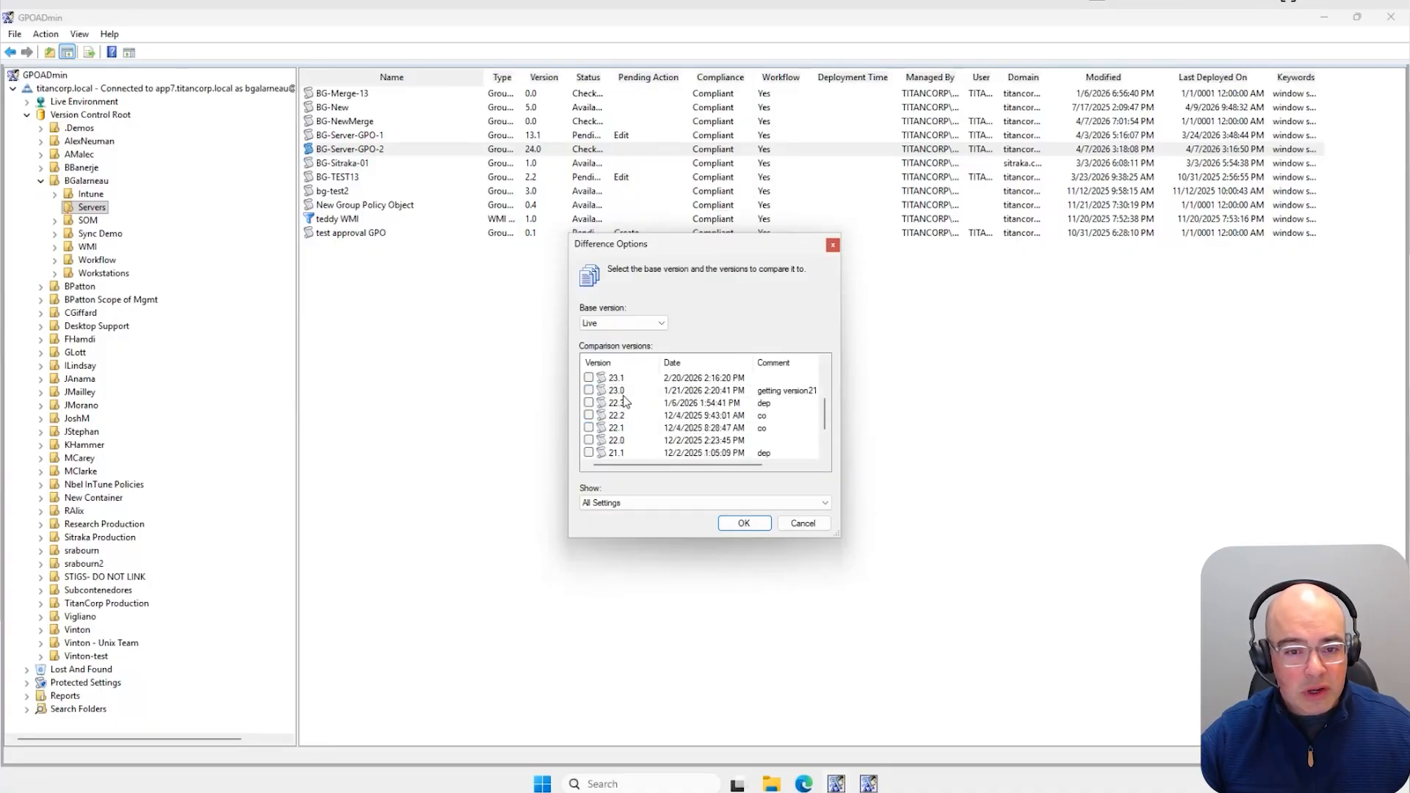
pyautogui.click(589, 415)
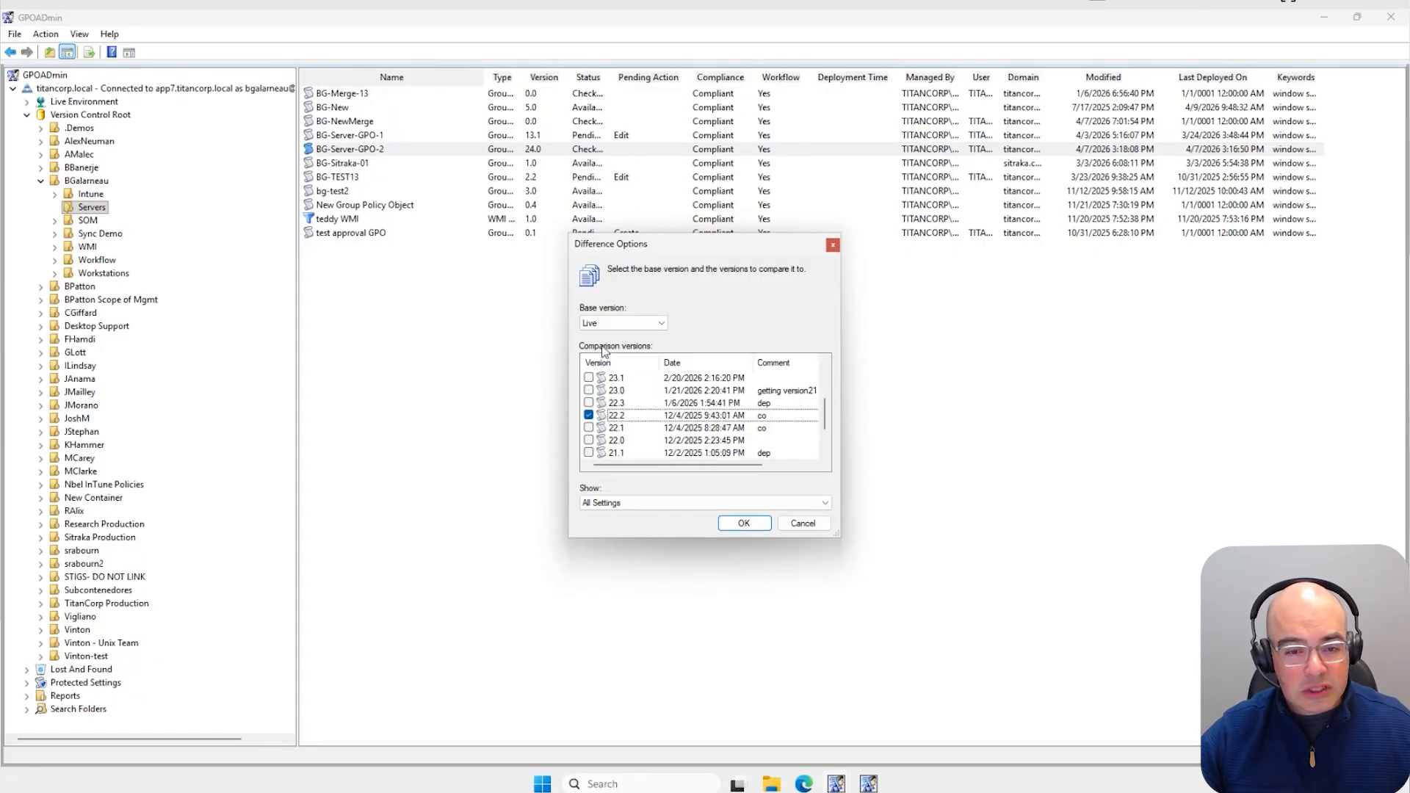
pyautogui.click(623, 505)
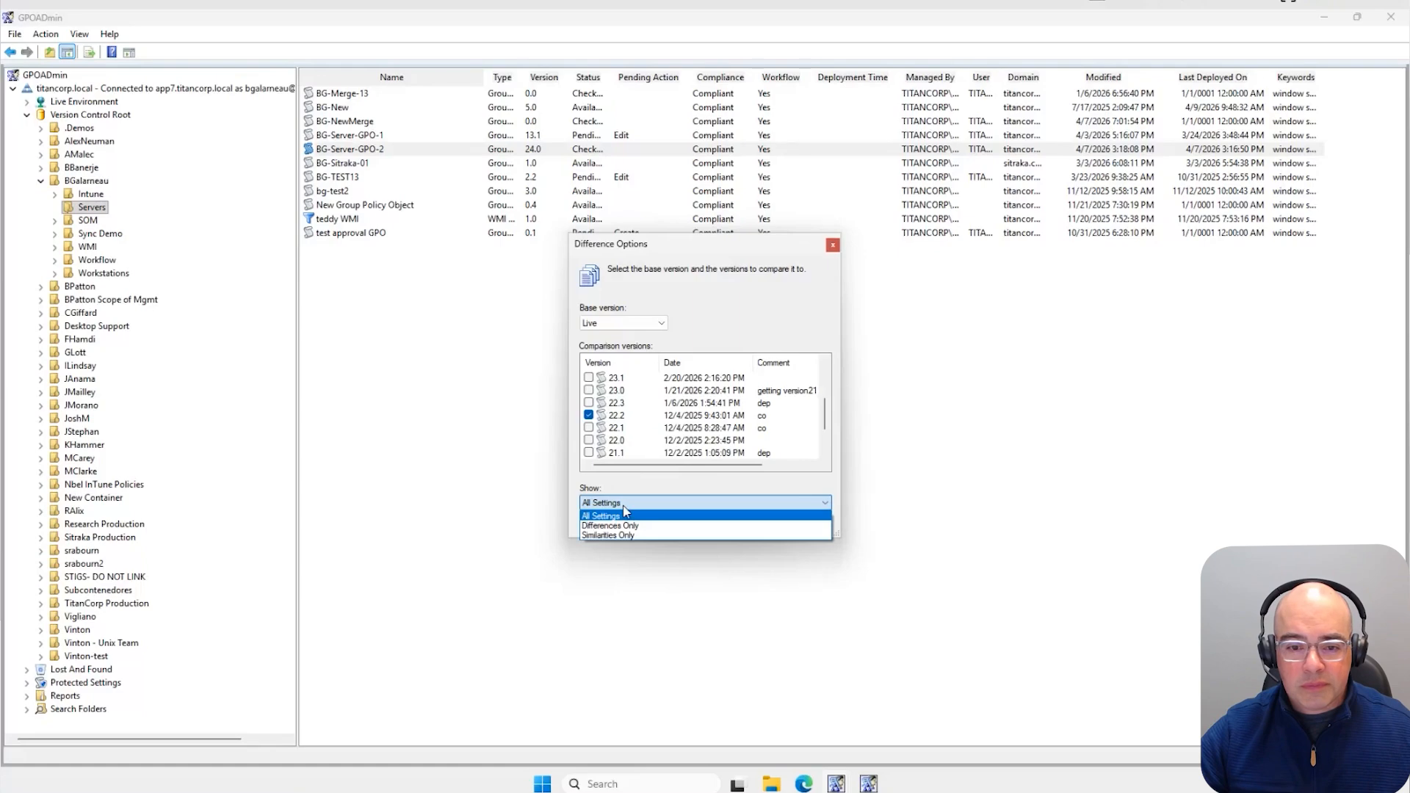
pyautogui.click(625, 515)
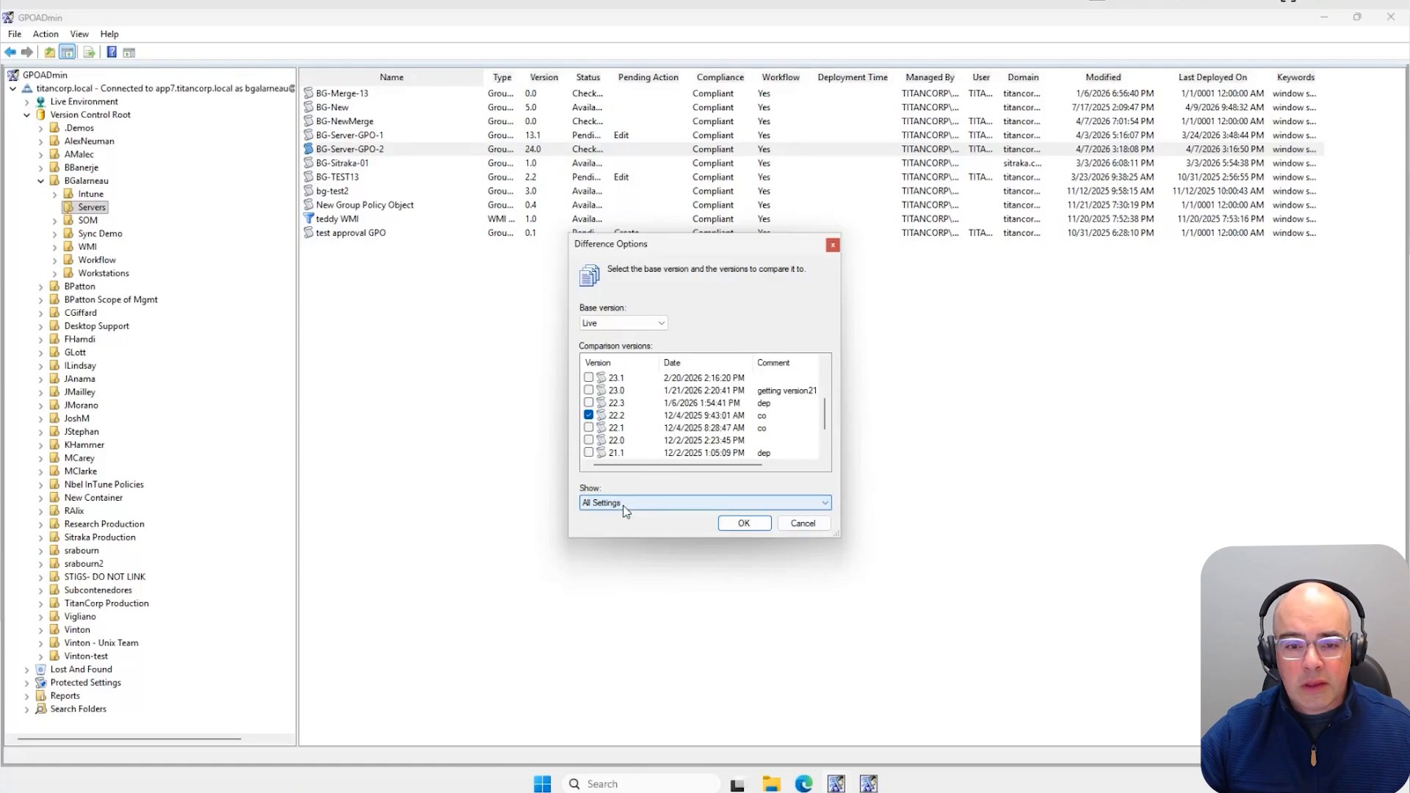
pyautogui.click(741, 523)
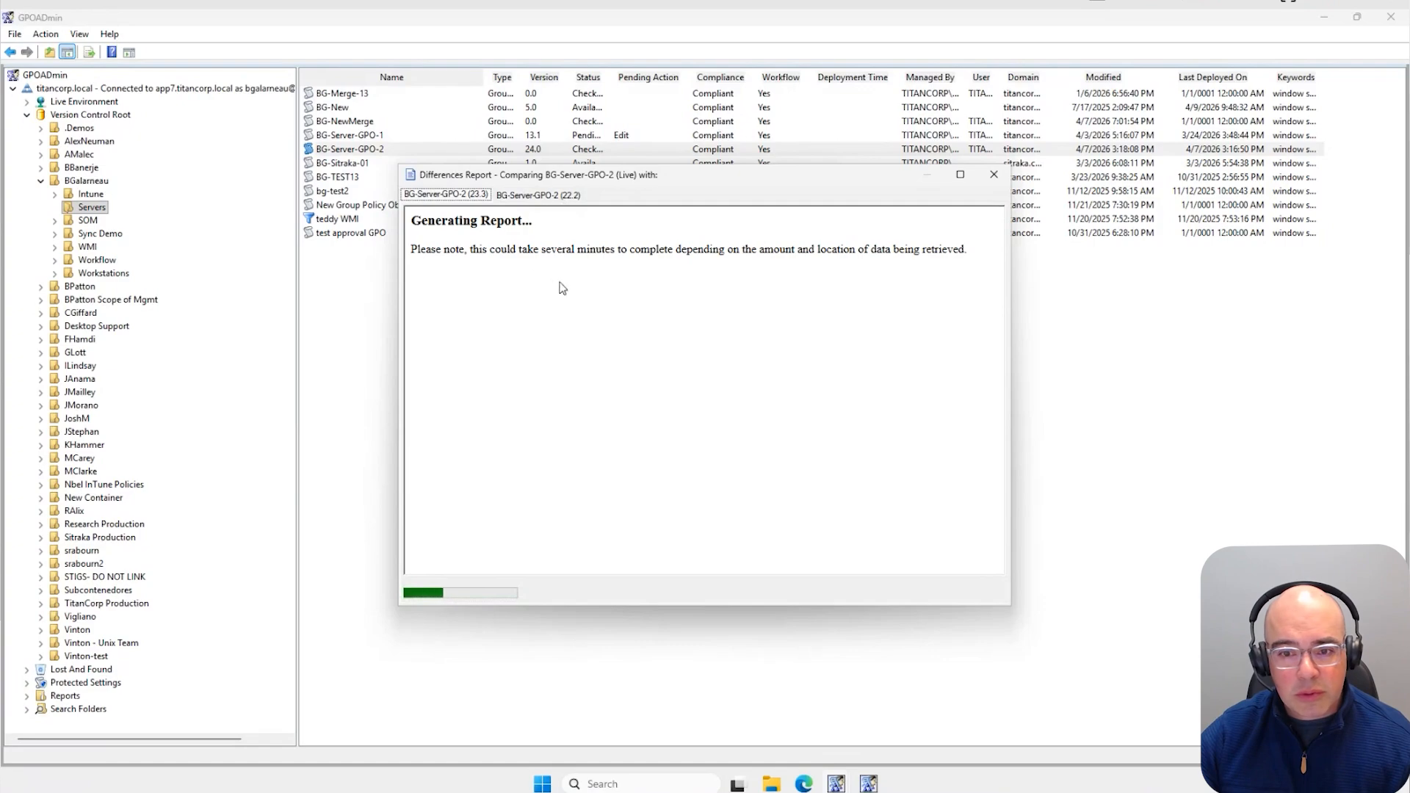
# Step: Review the differences report in a maximized window, including the version 22.2 comparison down to Advanced Delegation, and close it
pyautogui.click(960, 176)
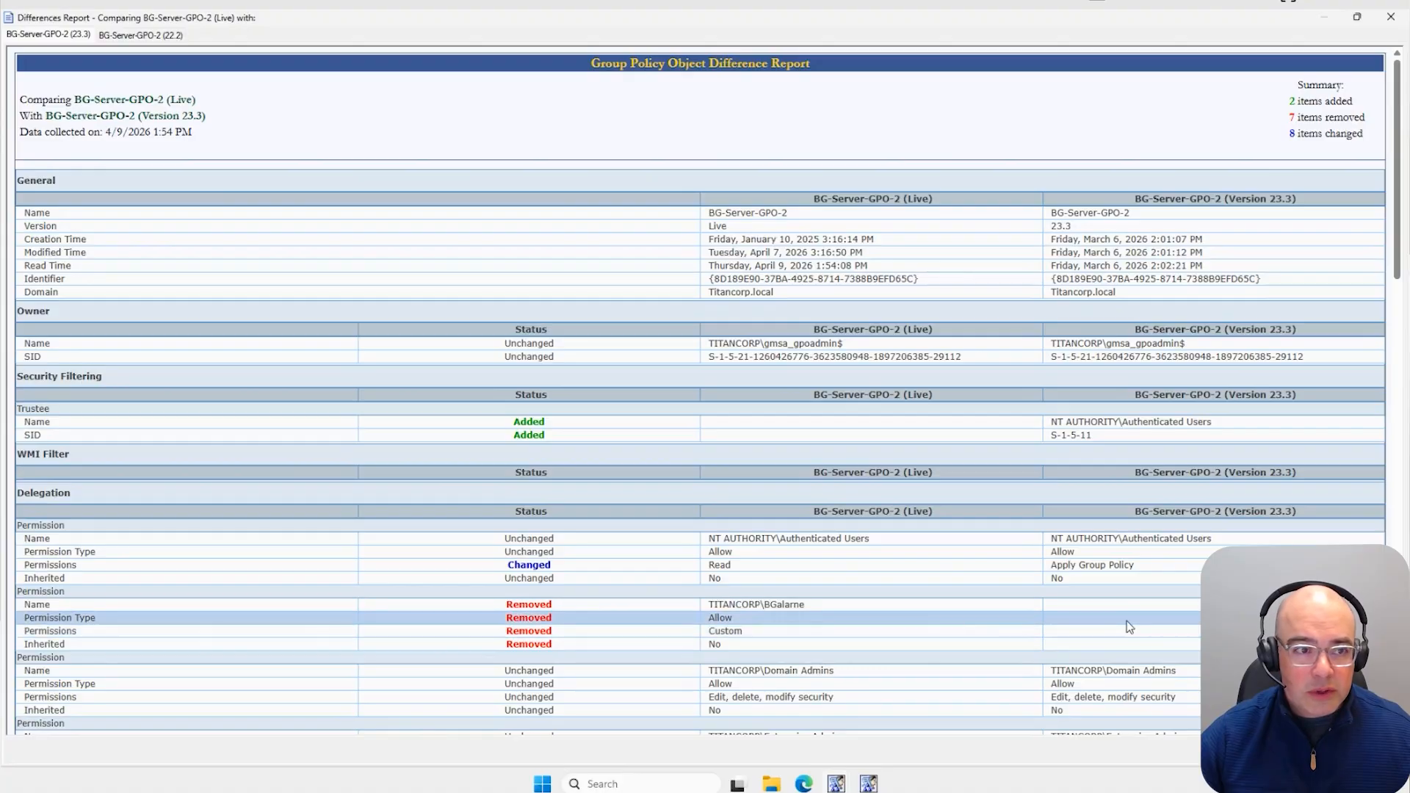
pyautogui.click(135, 37)
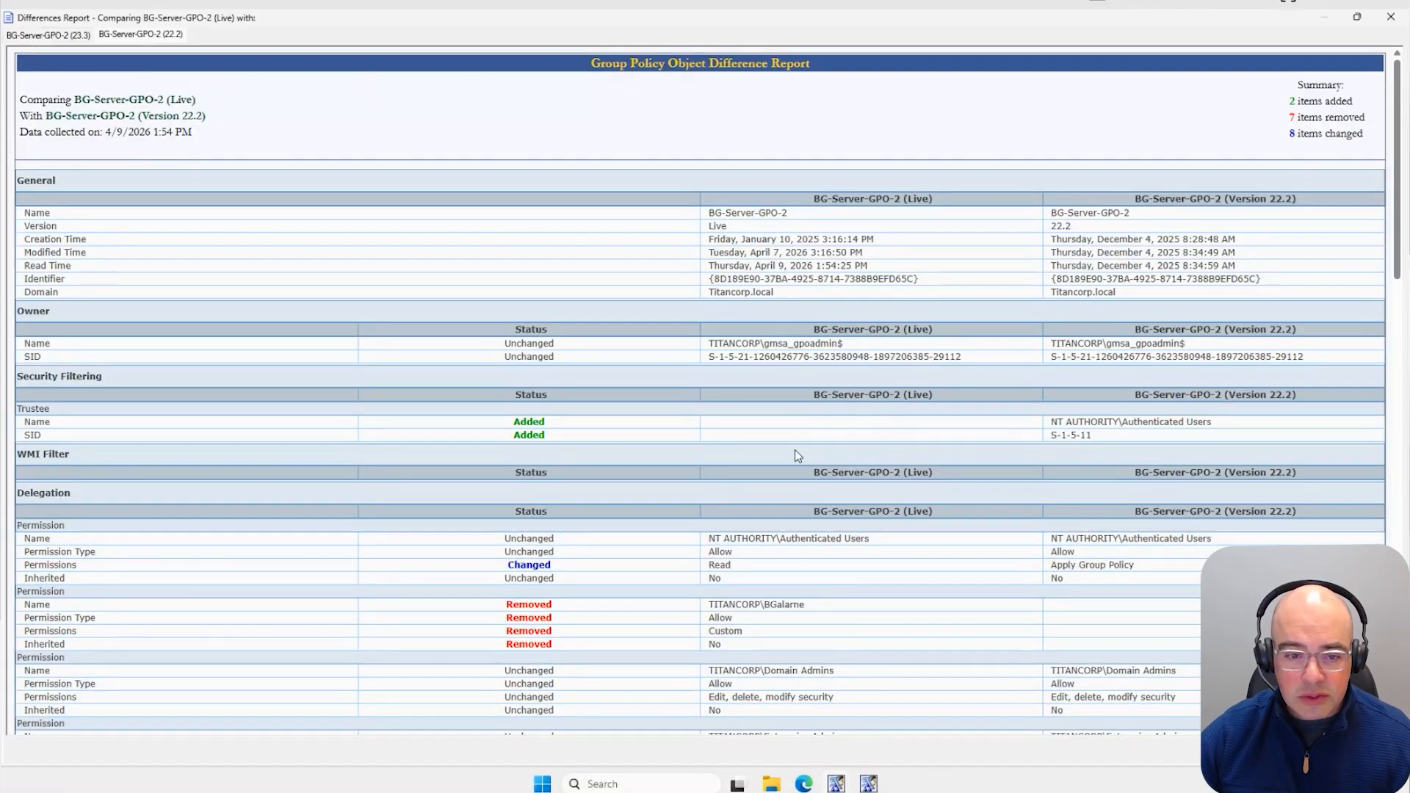
pyautogui.scroll(-5, 864, 297)
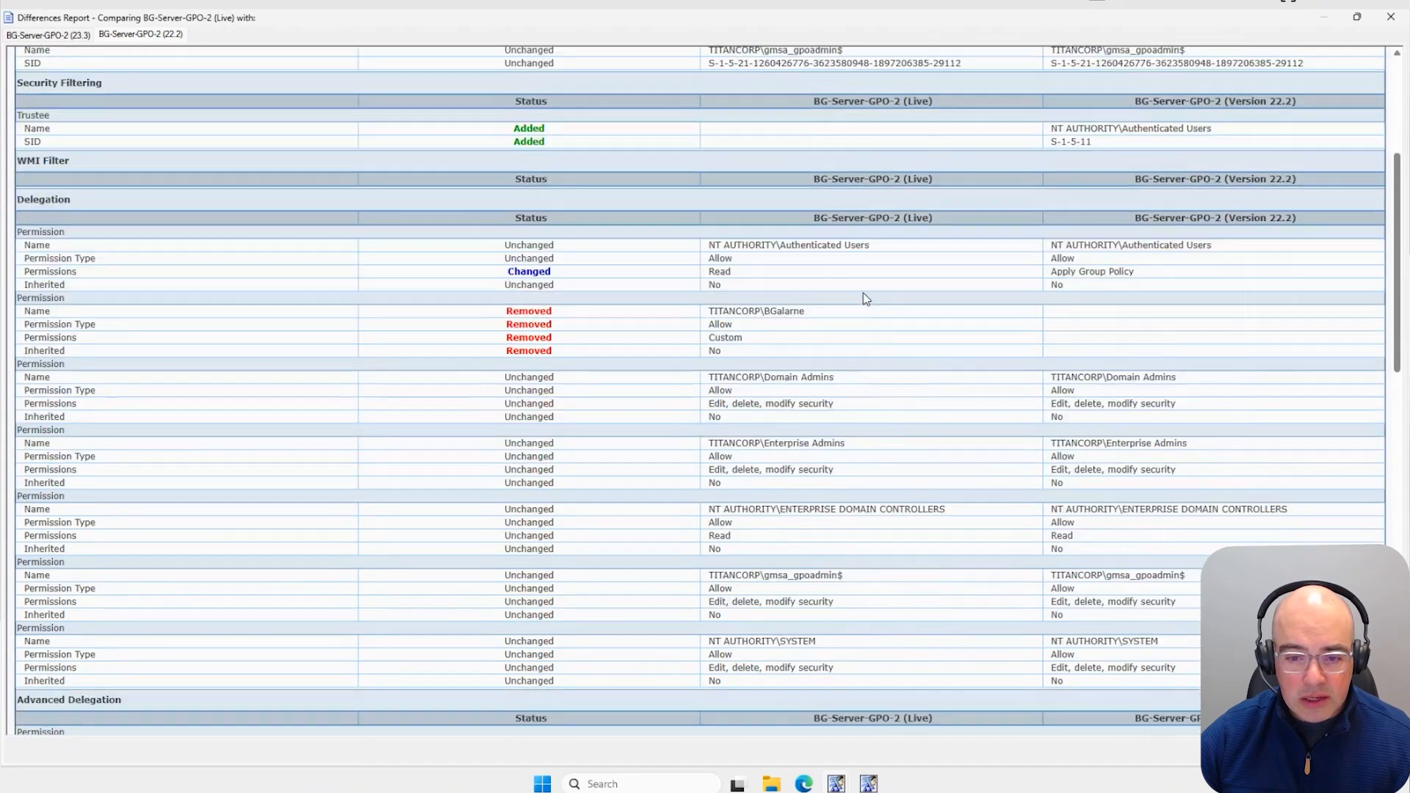
pyautogui.scroll(-5, 863, 297)
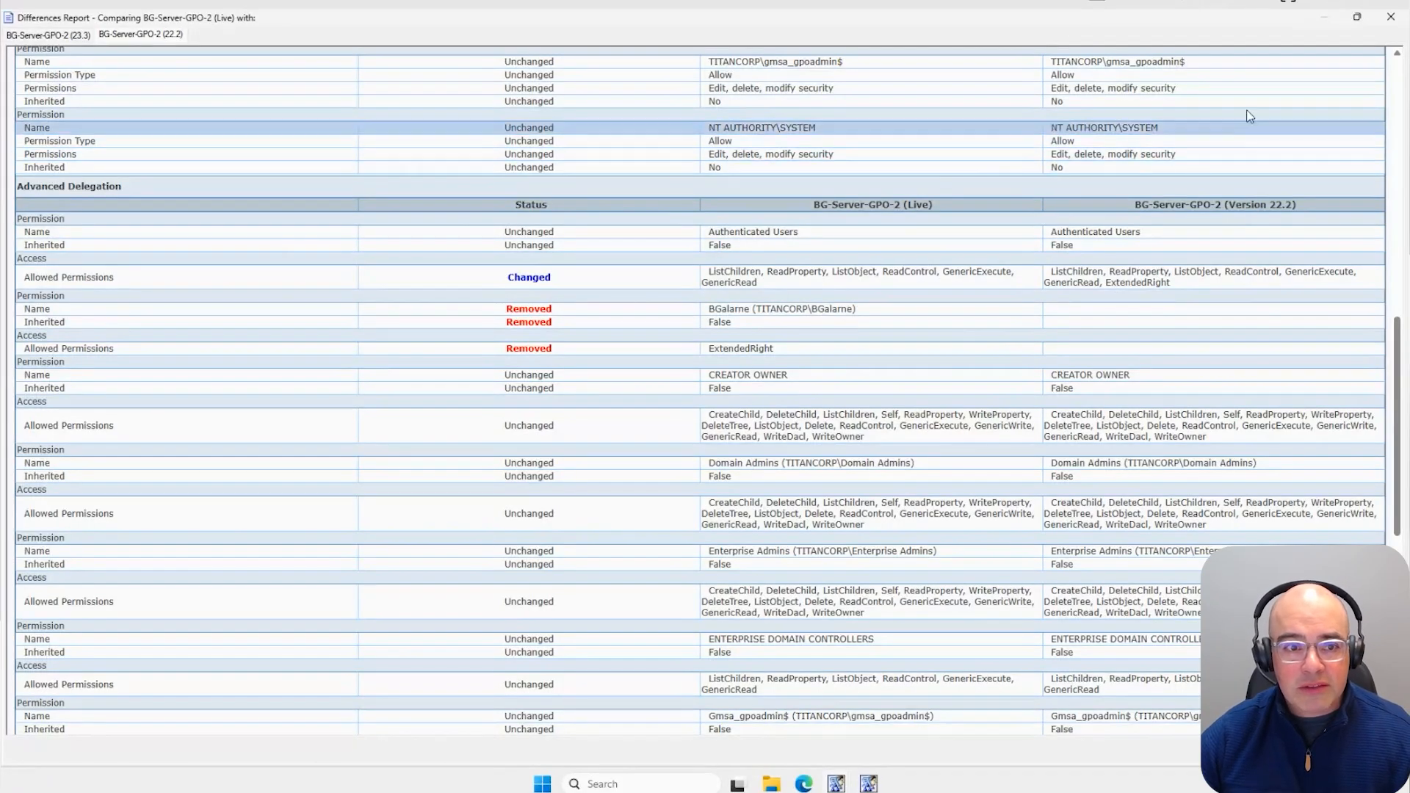
pyautogui.click(1391, 16)
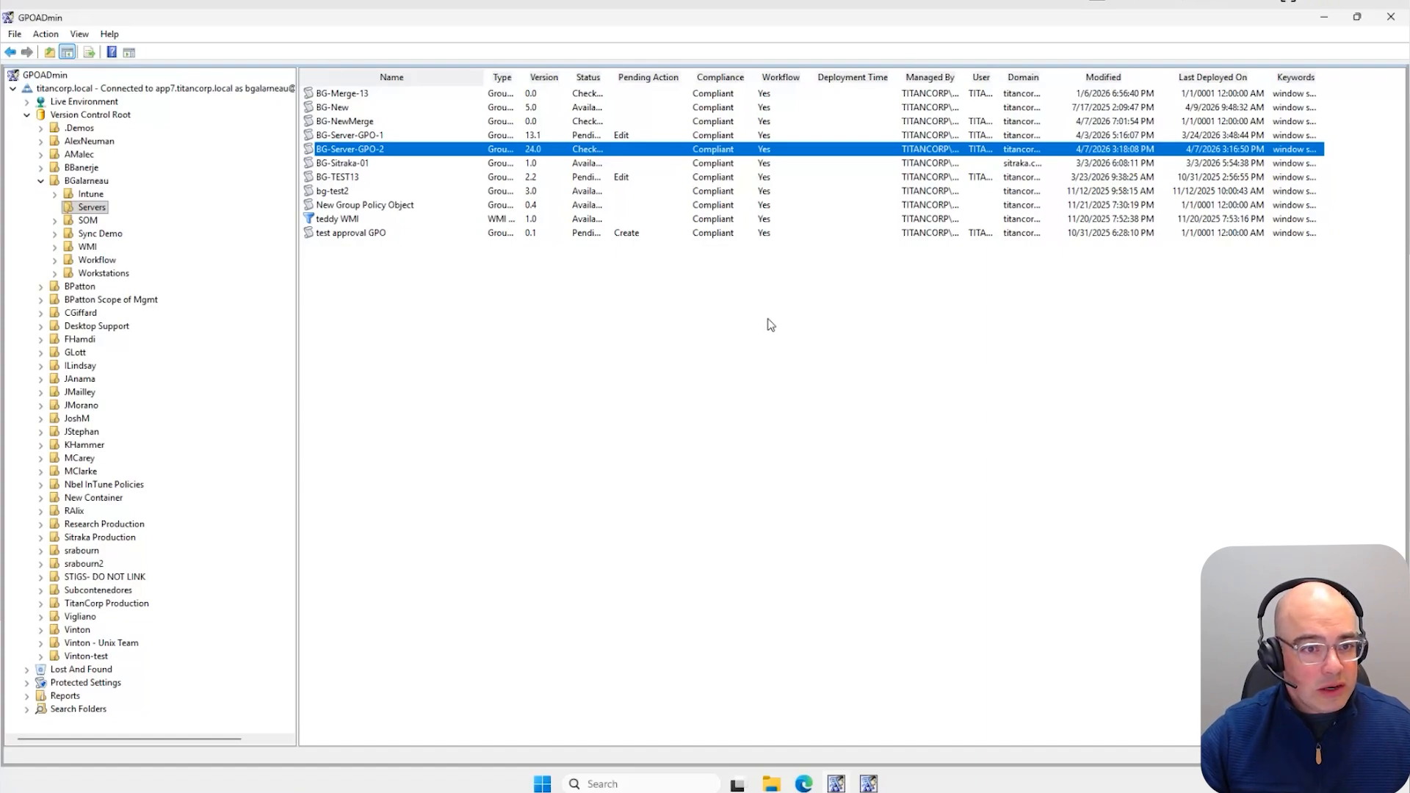
# Step: Generate a GPO Comparison report for BG-Server-GPO-1 and BG-Server-GPO-2
pyautogui.click(342, 136)
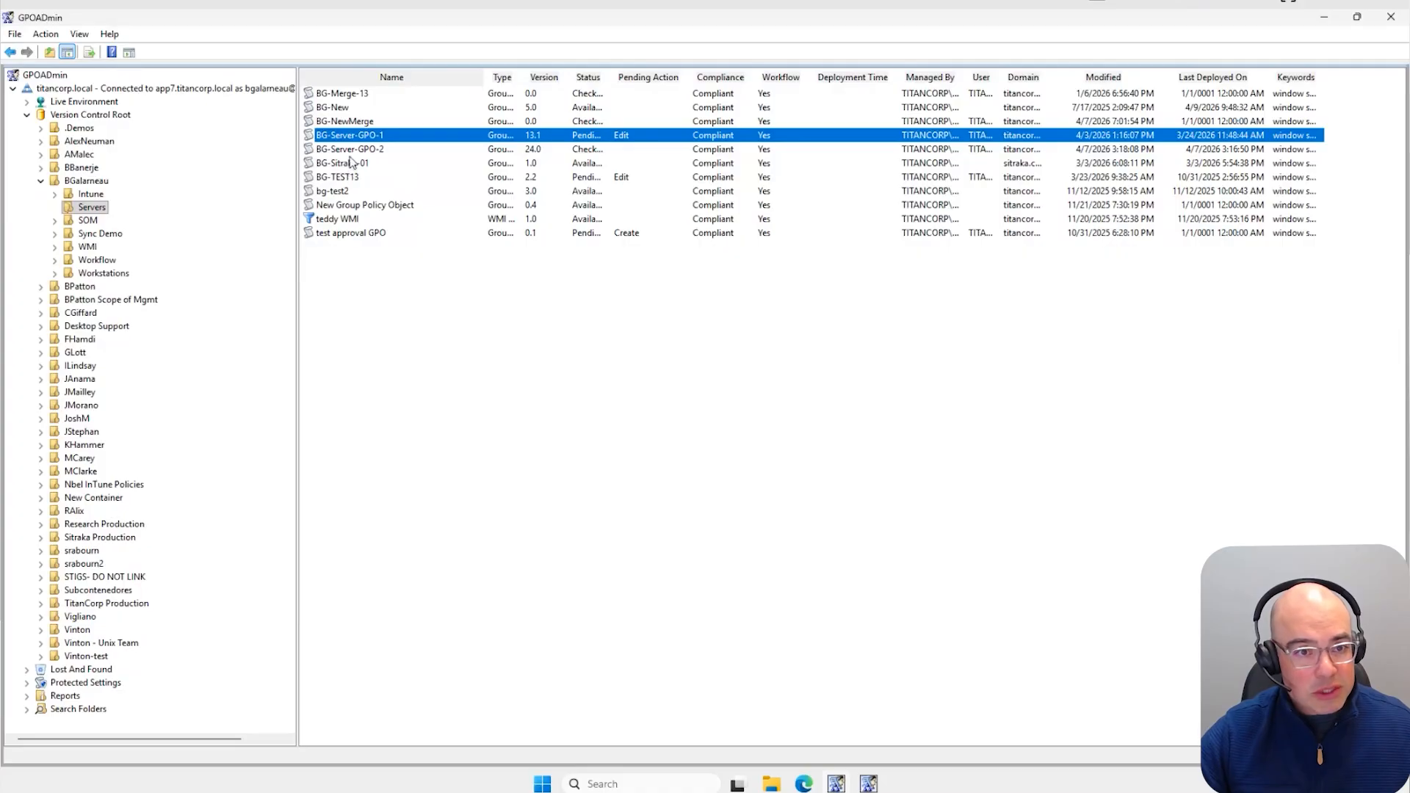
pyautogui.keyDown('ctrl'); pyautogui.click(350, 150); pyautogui.keyUp('ctrl')
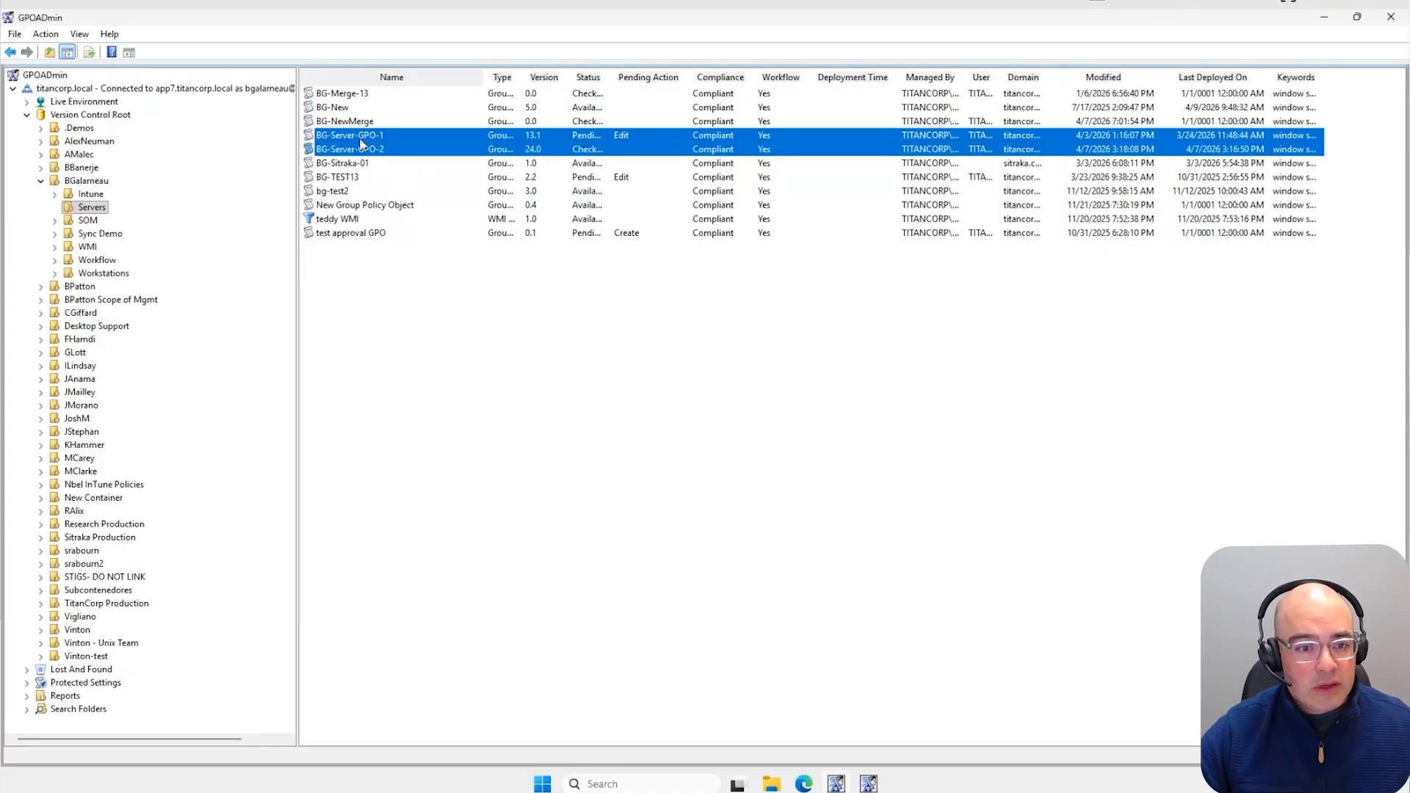
pyautogui.rightClick(361, 144)
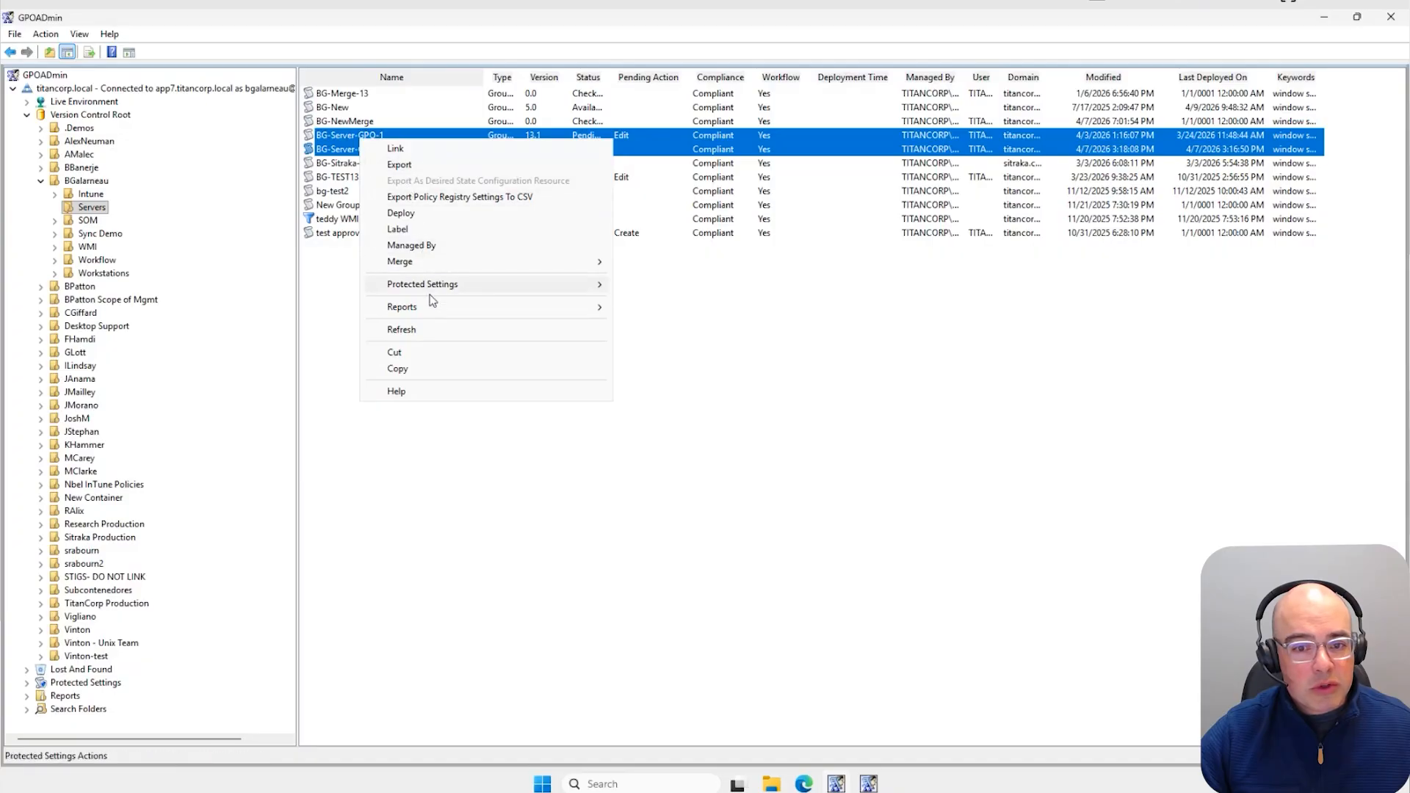
pyautogui.moveTo(430, 307)
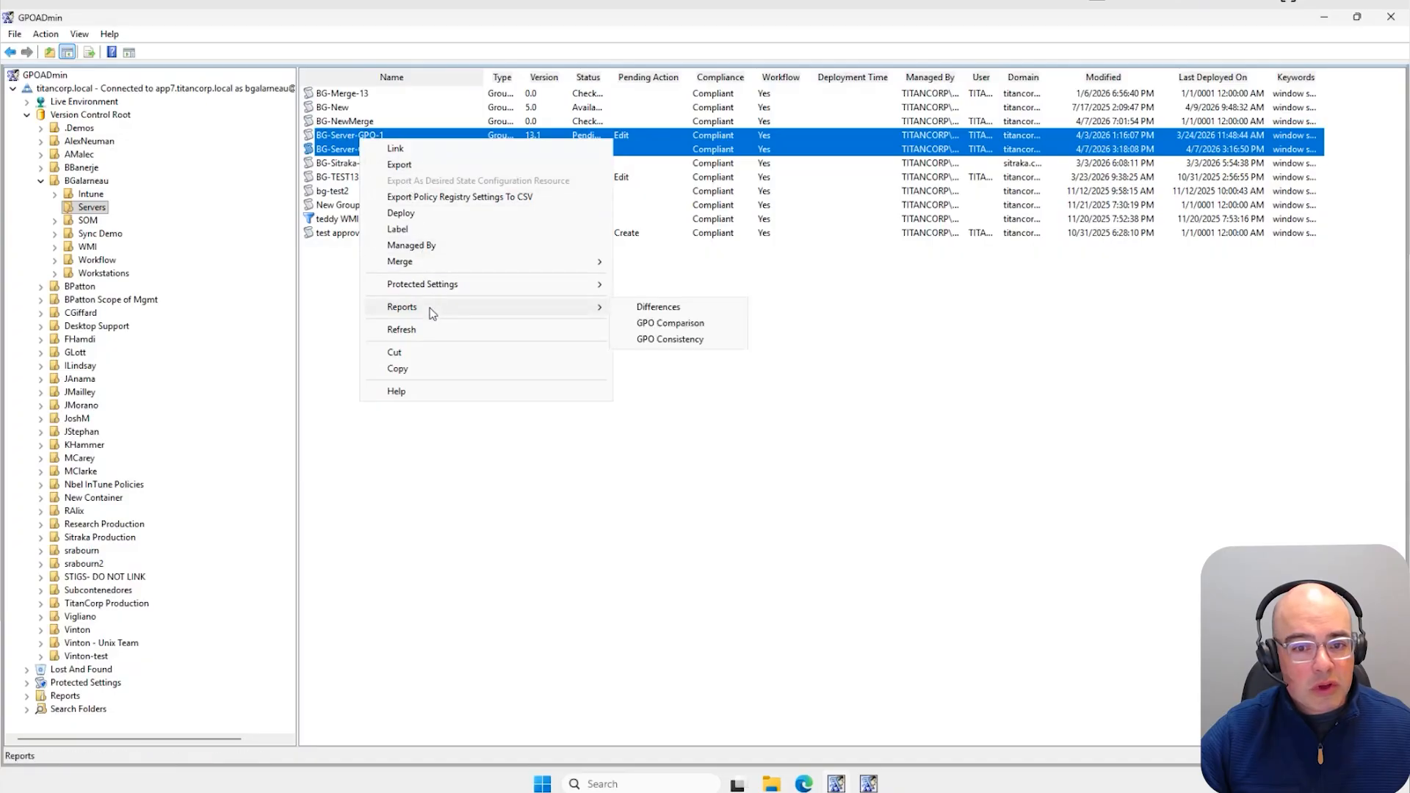
pyautogui.click(647, 326)
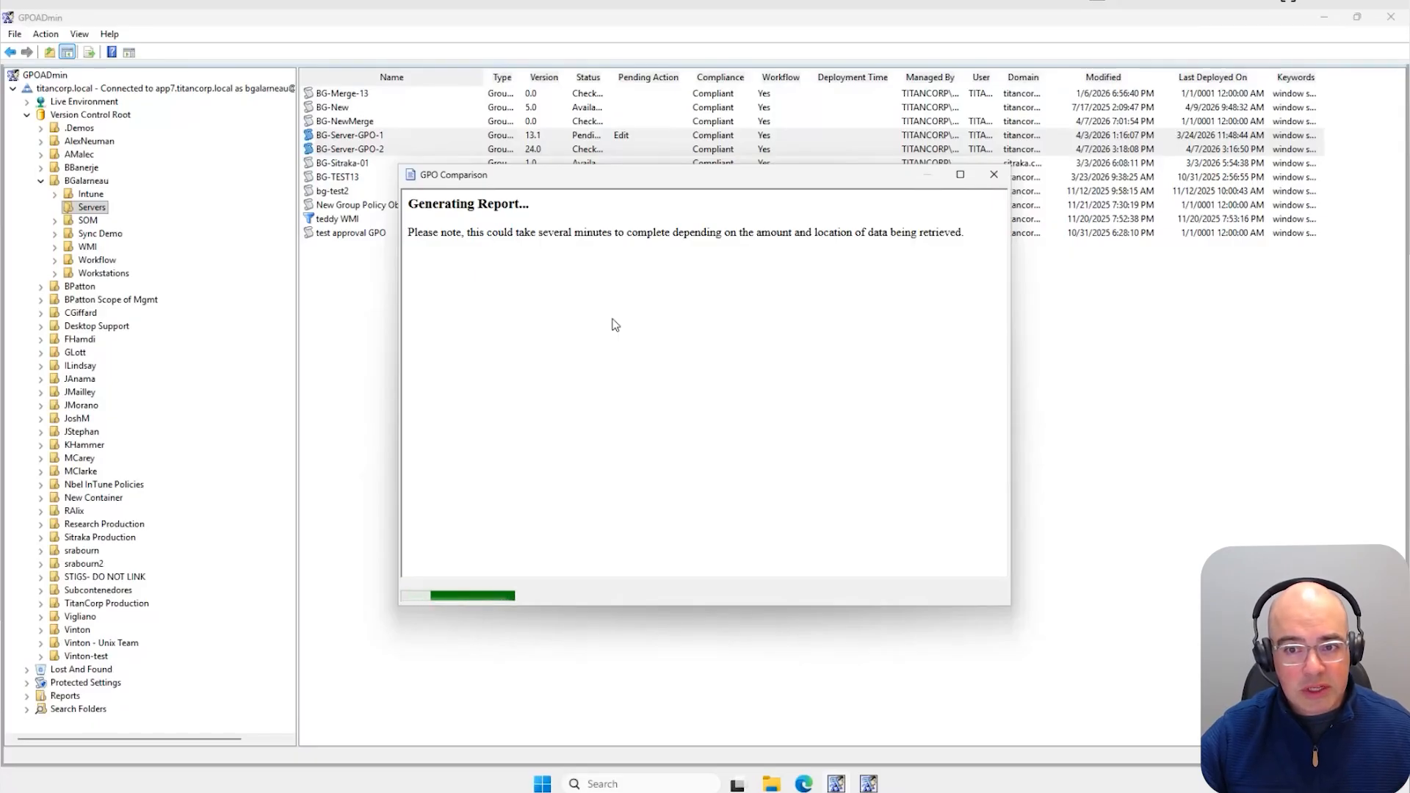
# Step: Maximize the GPO Comparison report, expand all its sections, examine the flagged settings and delegation entries, and close it
pyautogui.click(961, 176)
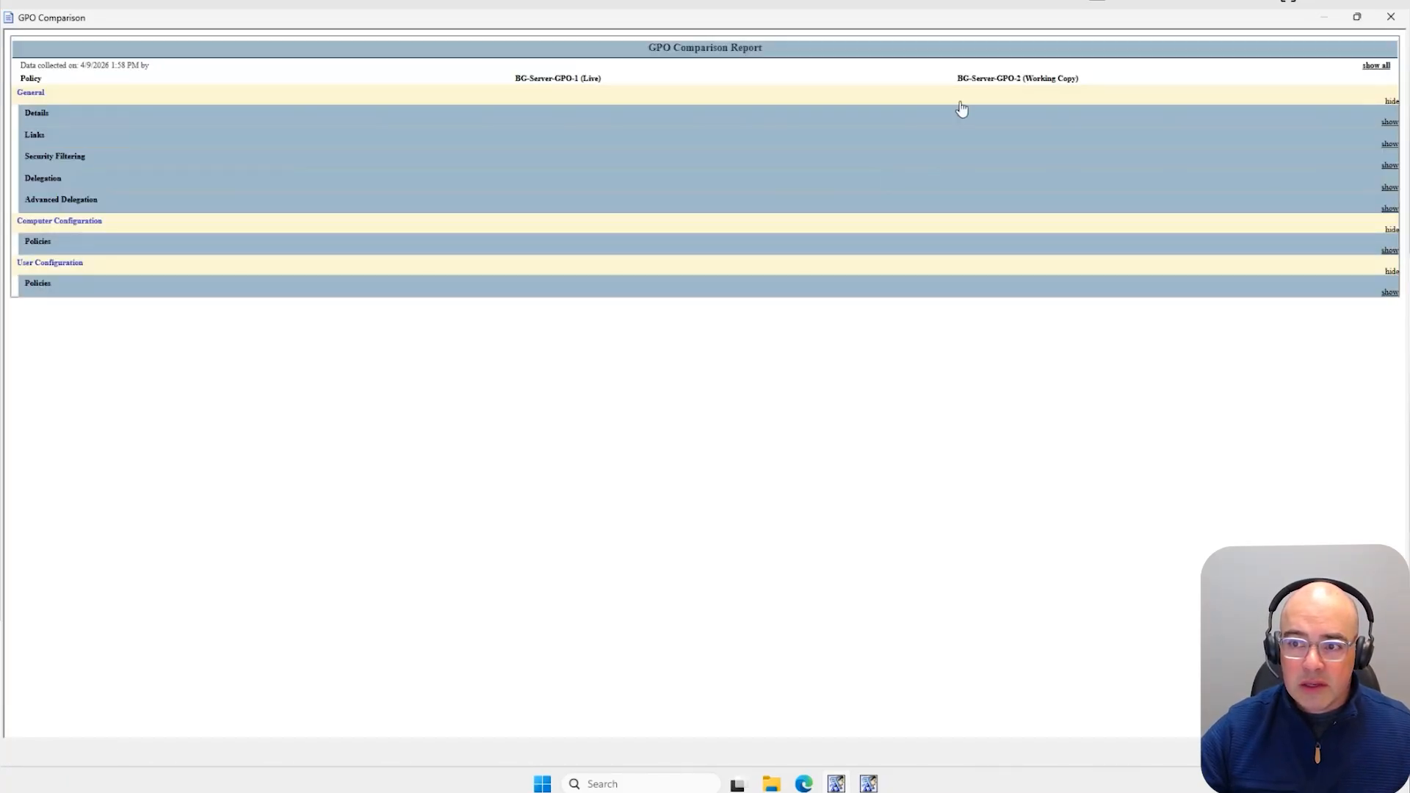
pyautogui.click(1371, 68)
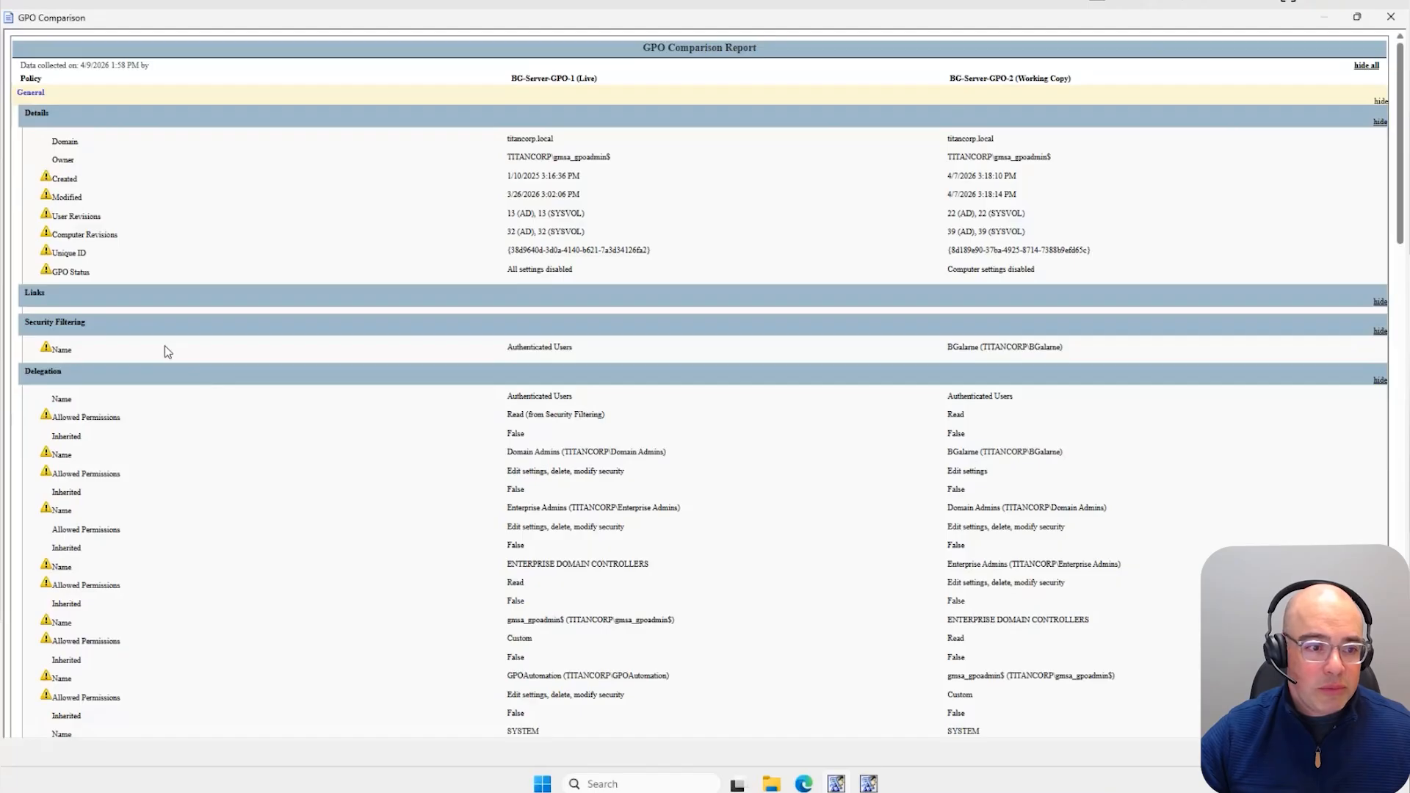
pyautogui.scroll(-1, 163, 393)
pyautogui.scroll(-3, 163, 393)
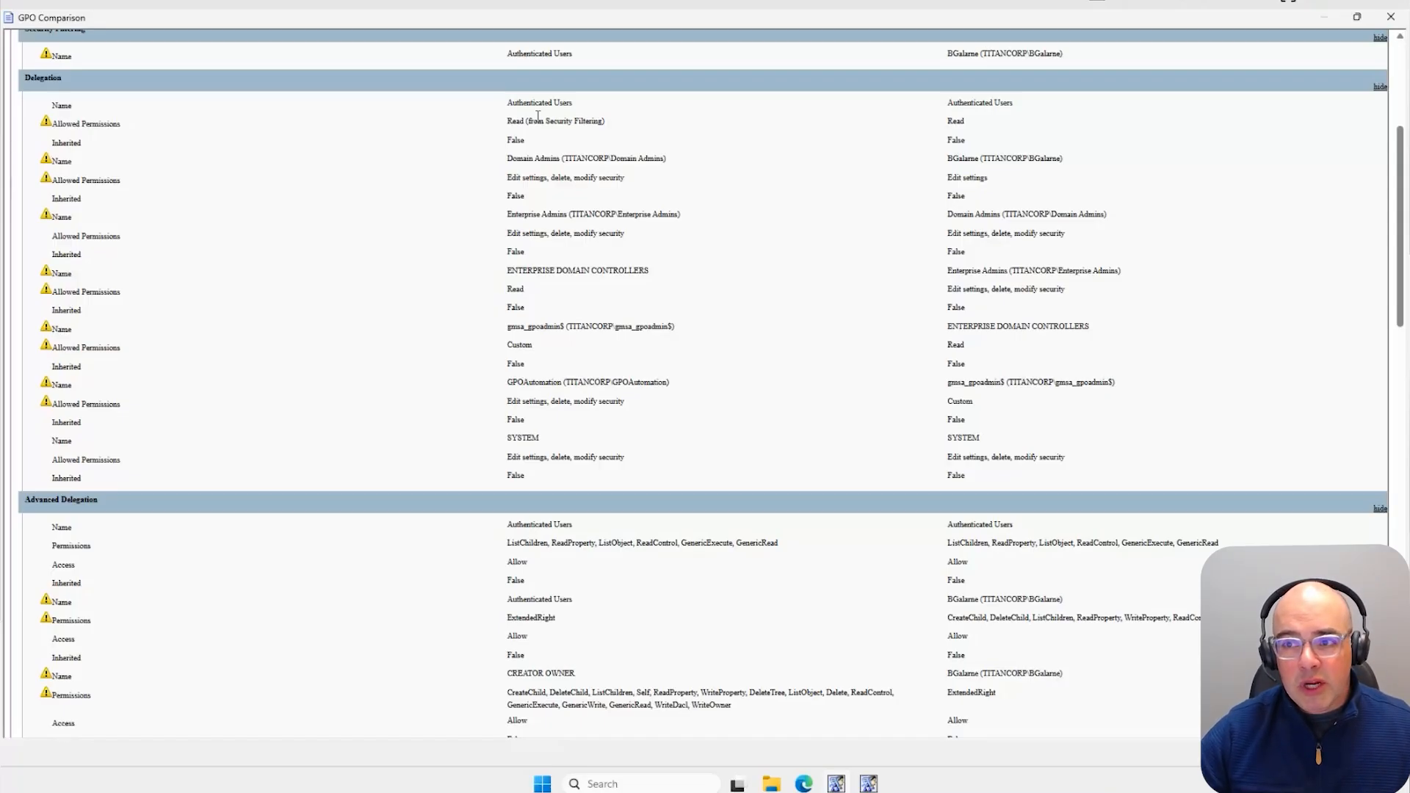
pyautogui.click(1390, 16)
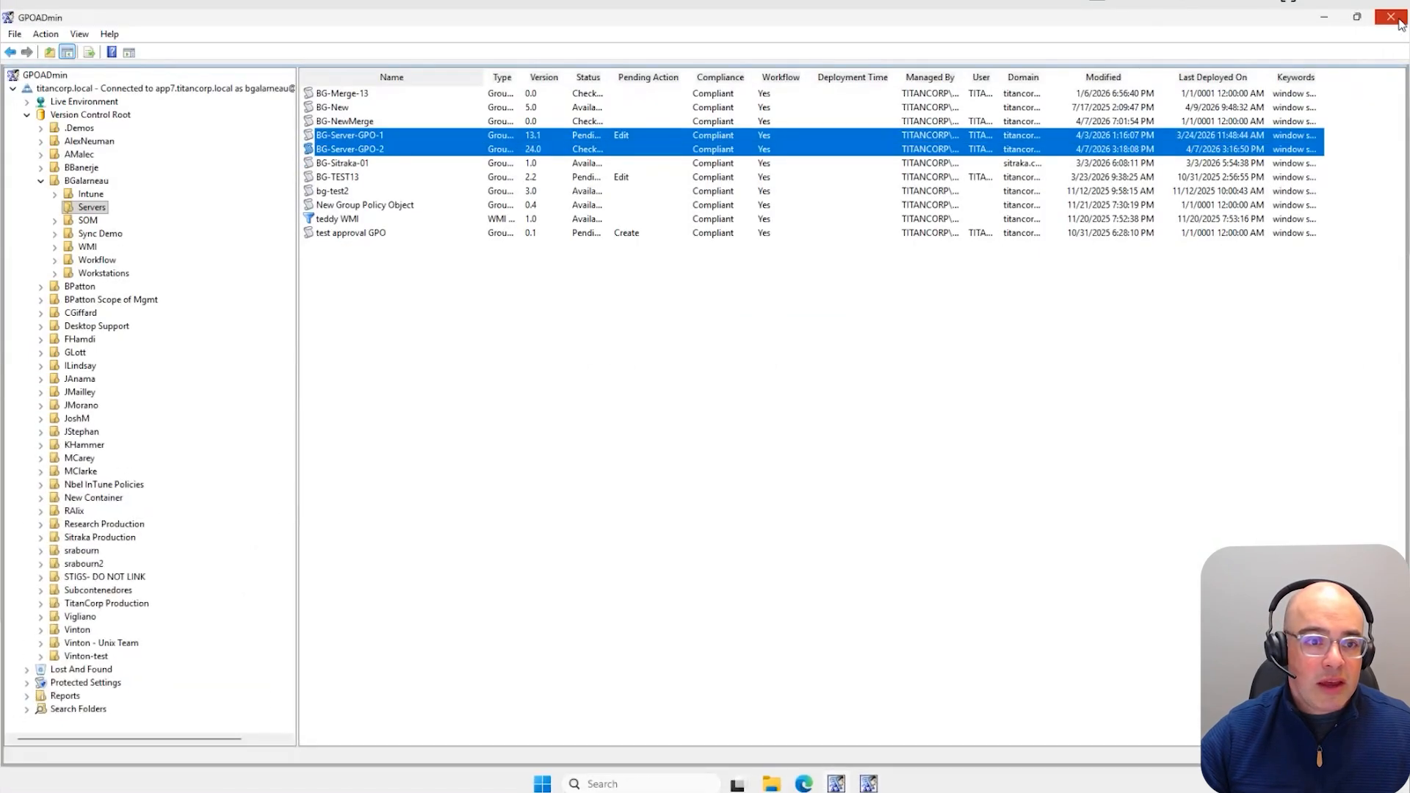
# Step: Merge BG-Server-GPO-1 and BG-Server-GPO-2 into a new Group Policy Object, resolving NewGuestName to "contractors" and AuditDSAccess to 3
pyautogui.rightClick(331, 138)
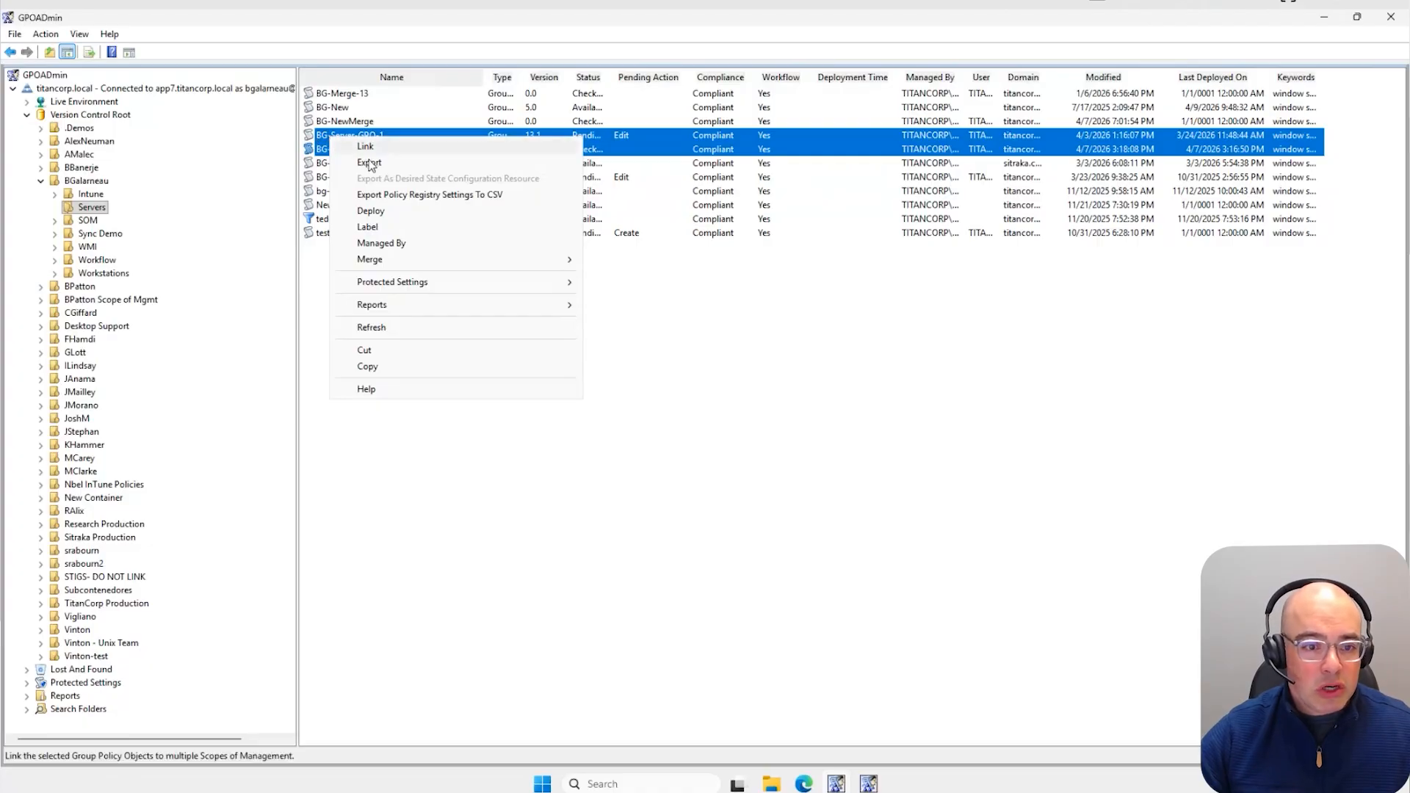
pyautogui.moveTo(382, 263)
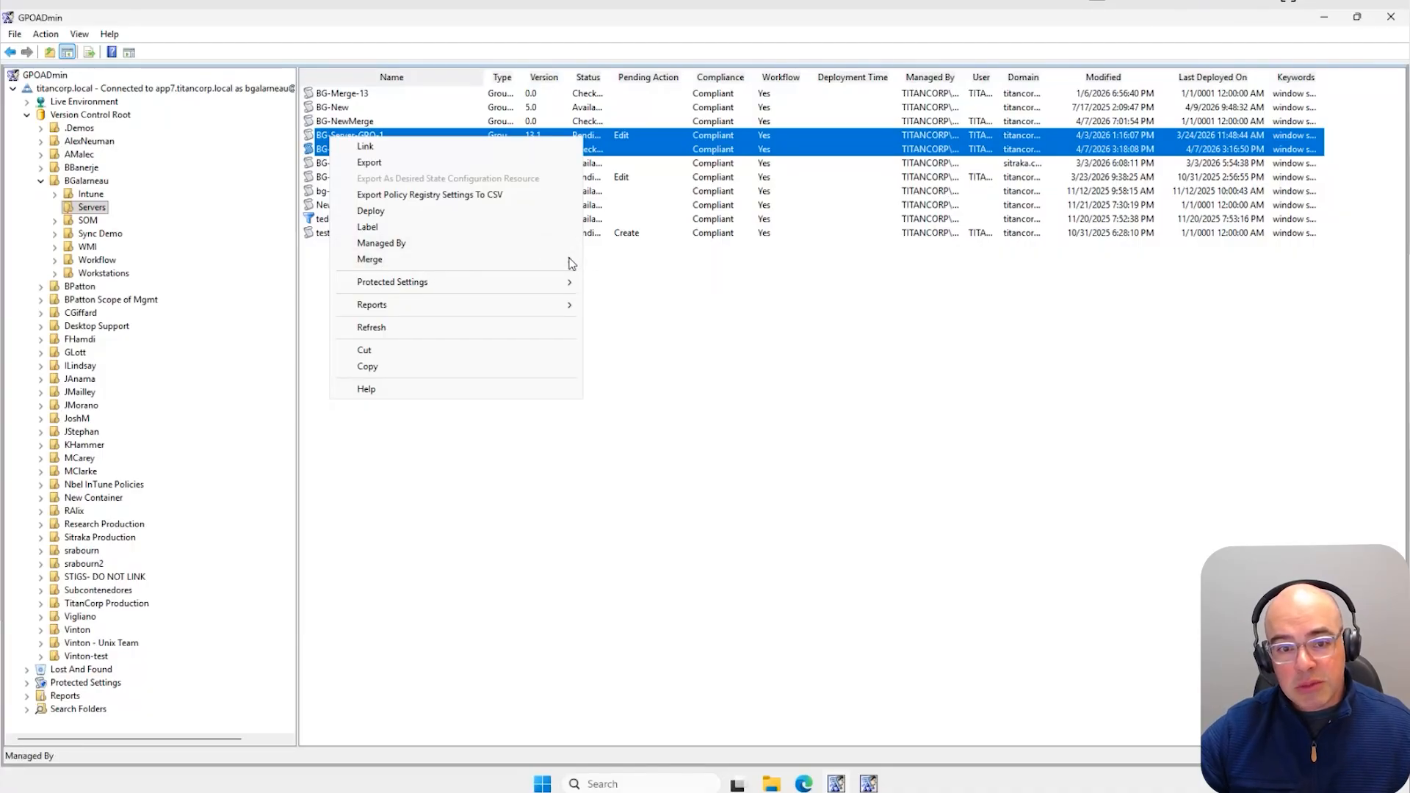
pyautogui.moveTo(572, 263)
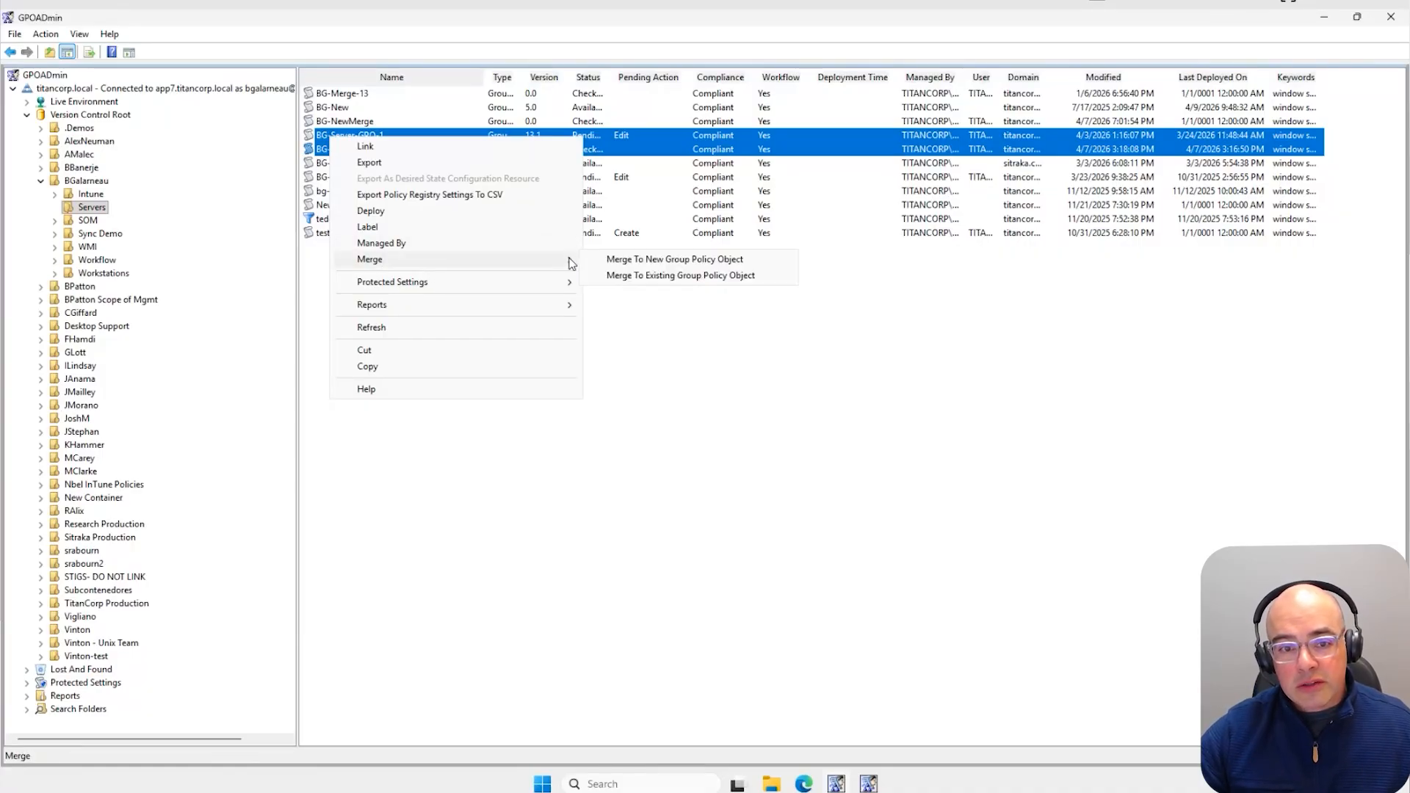
pyautogui.click(649, 276)
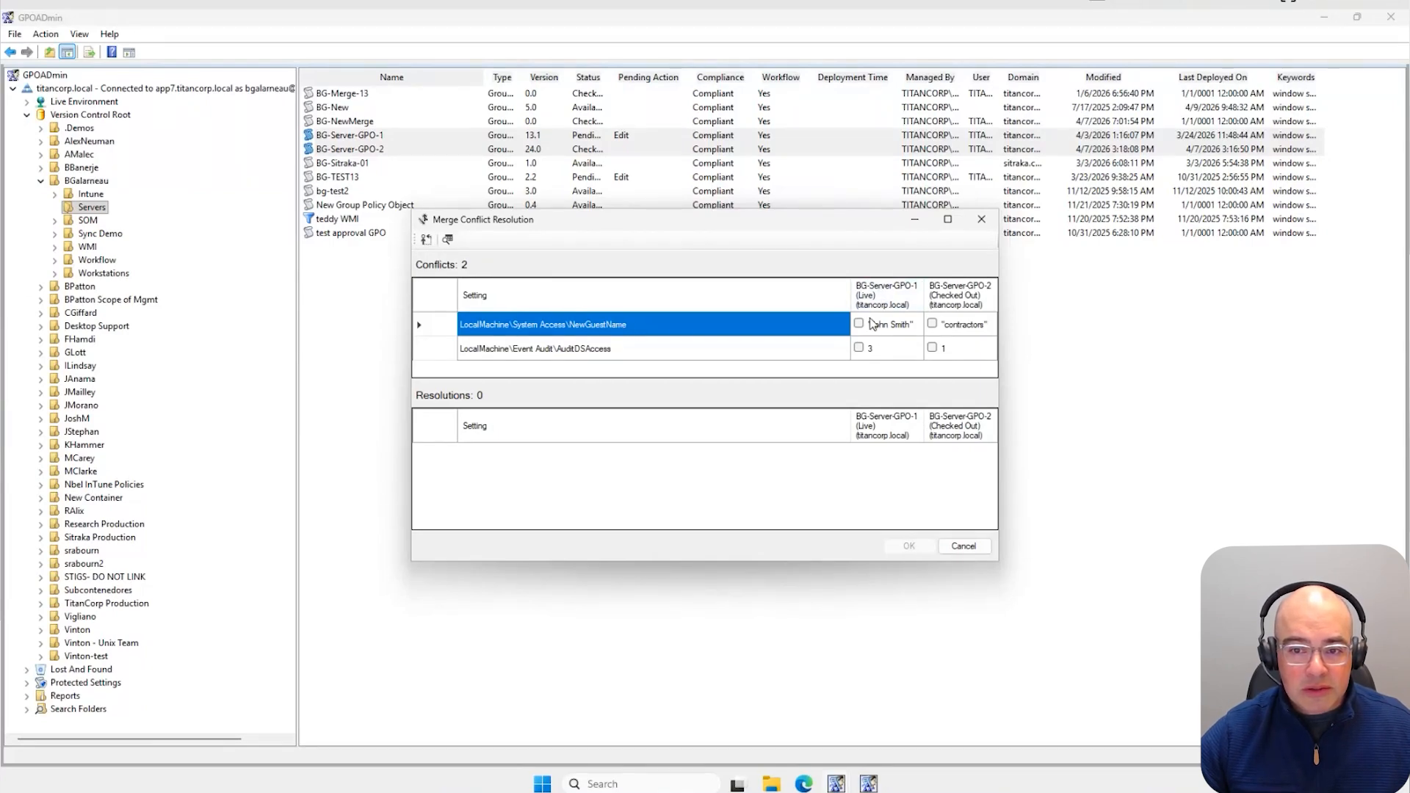
pyautogui.click(931, 325)
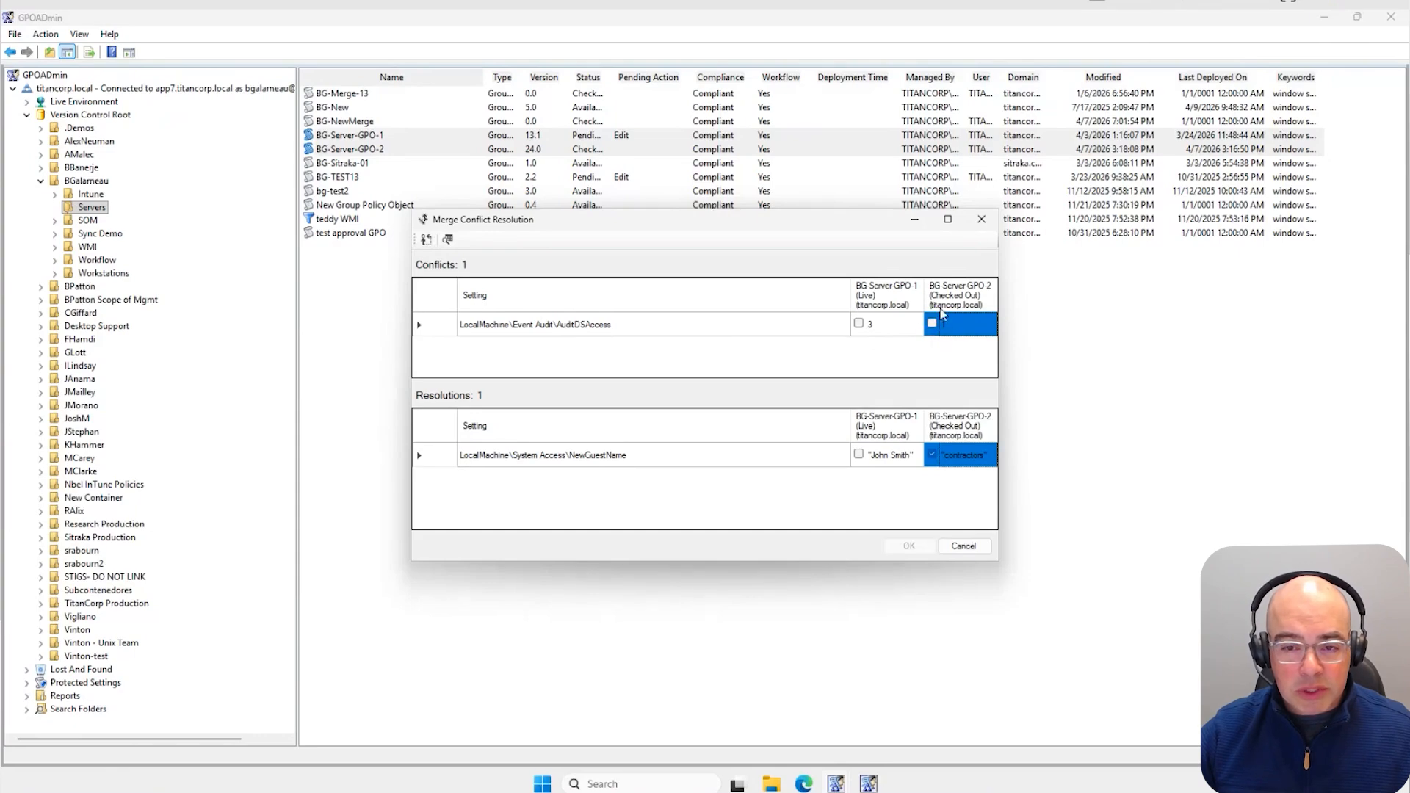
pyautogui.click(858, 324)
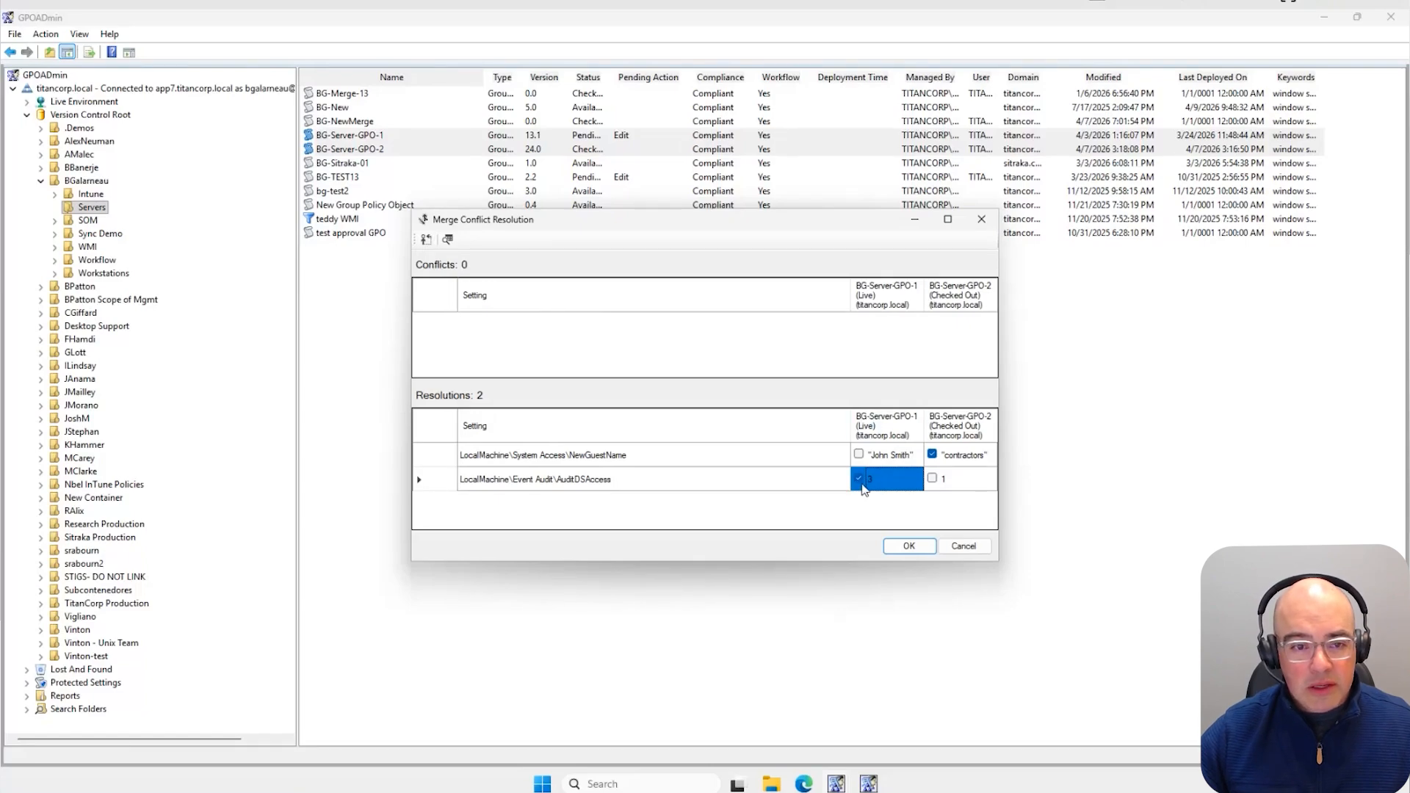
pyautogui.click(908, 547)
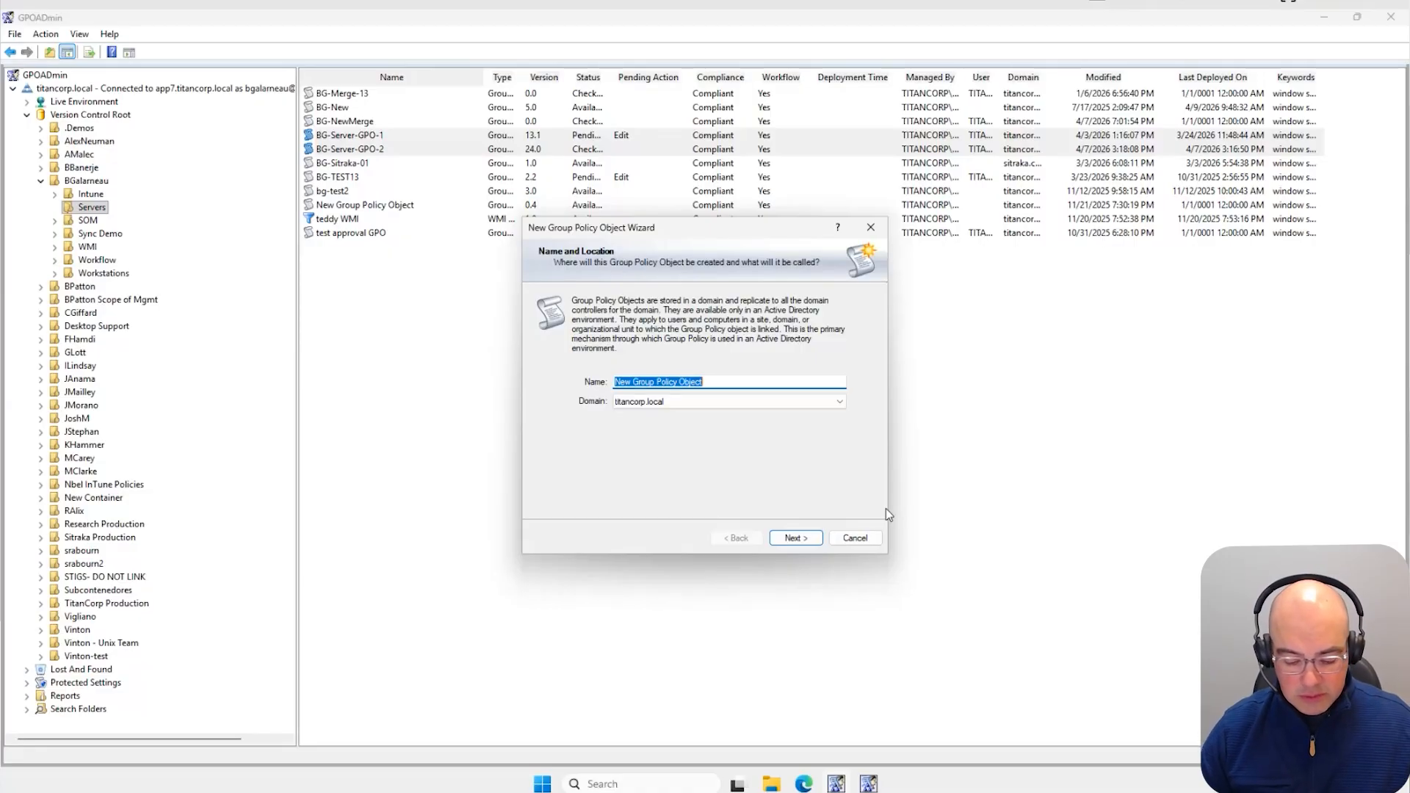
# Step: Name the new merged Group Policy Object BG-NEW-Consolidated and create it in the titancorp.local domain
pyautogui.write('BG')
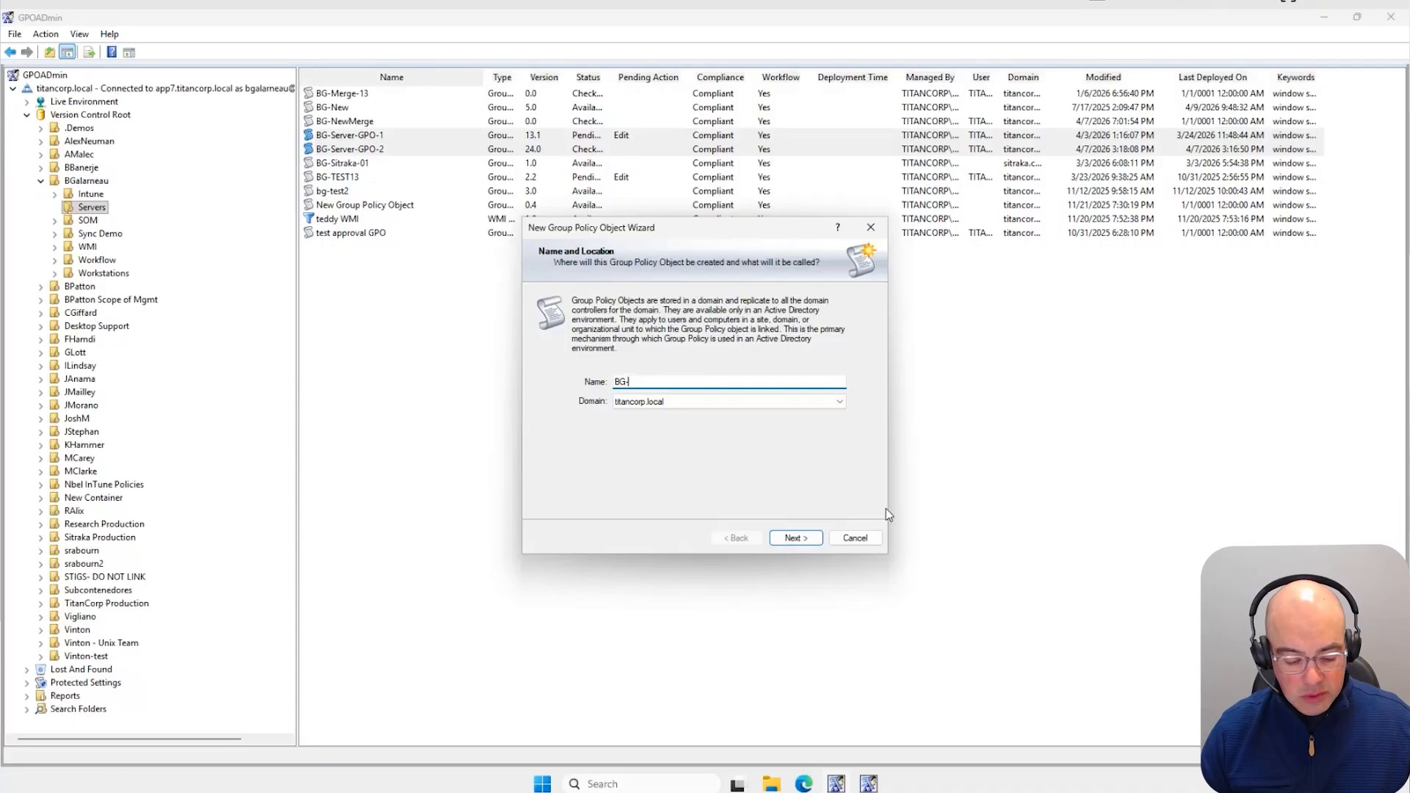
pyautogui.write('-NE')
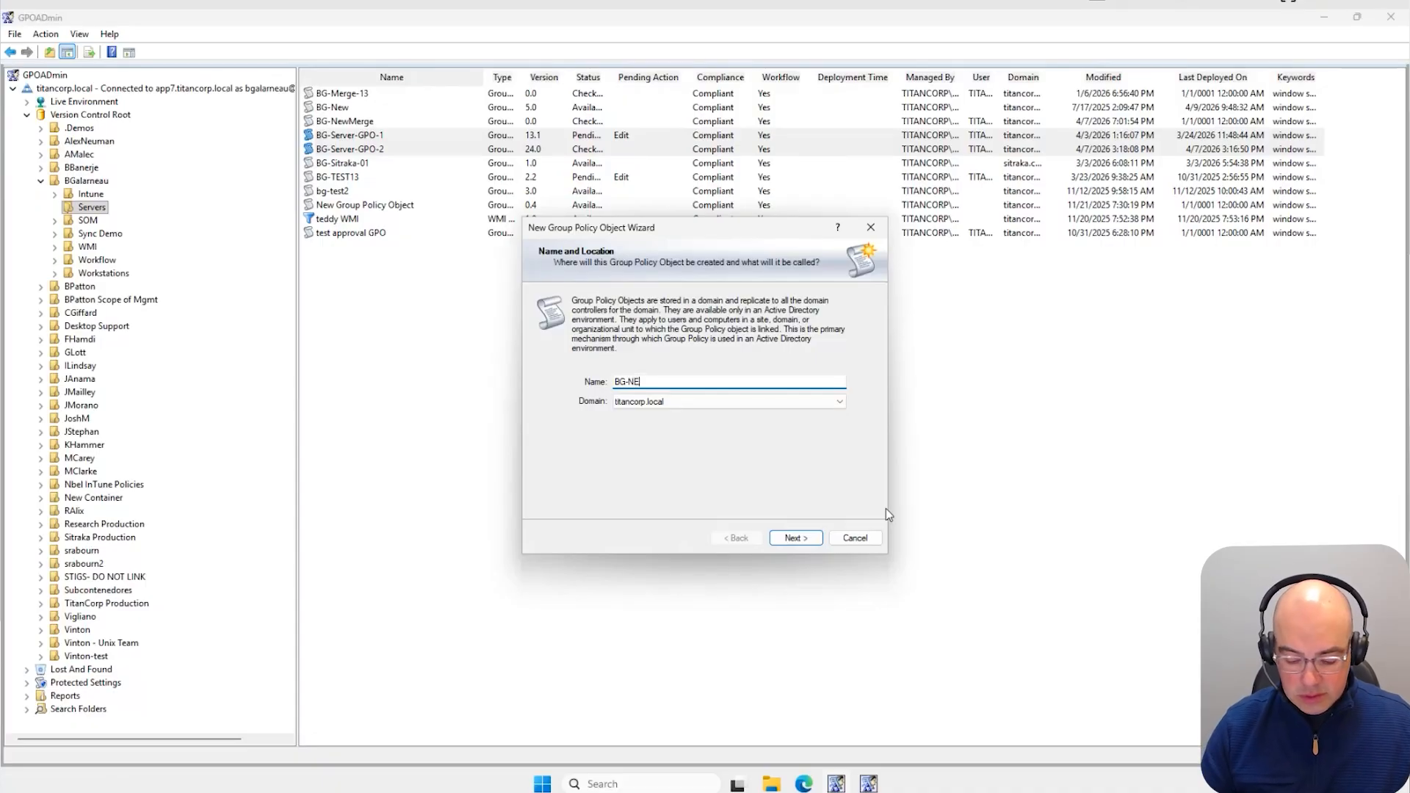
pyautogui.write('W')
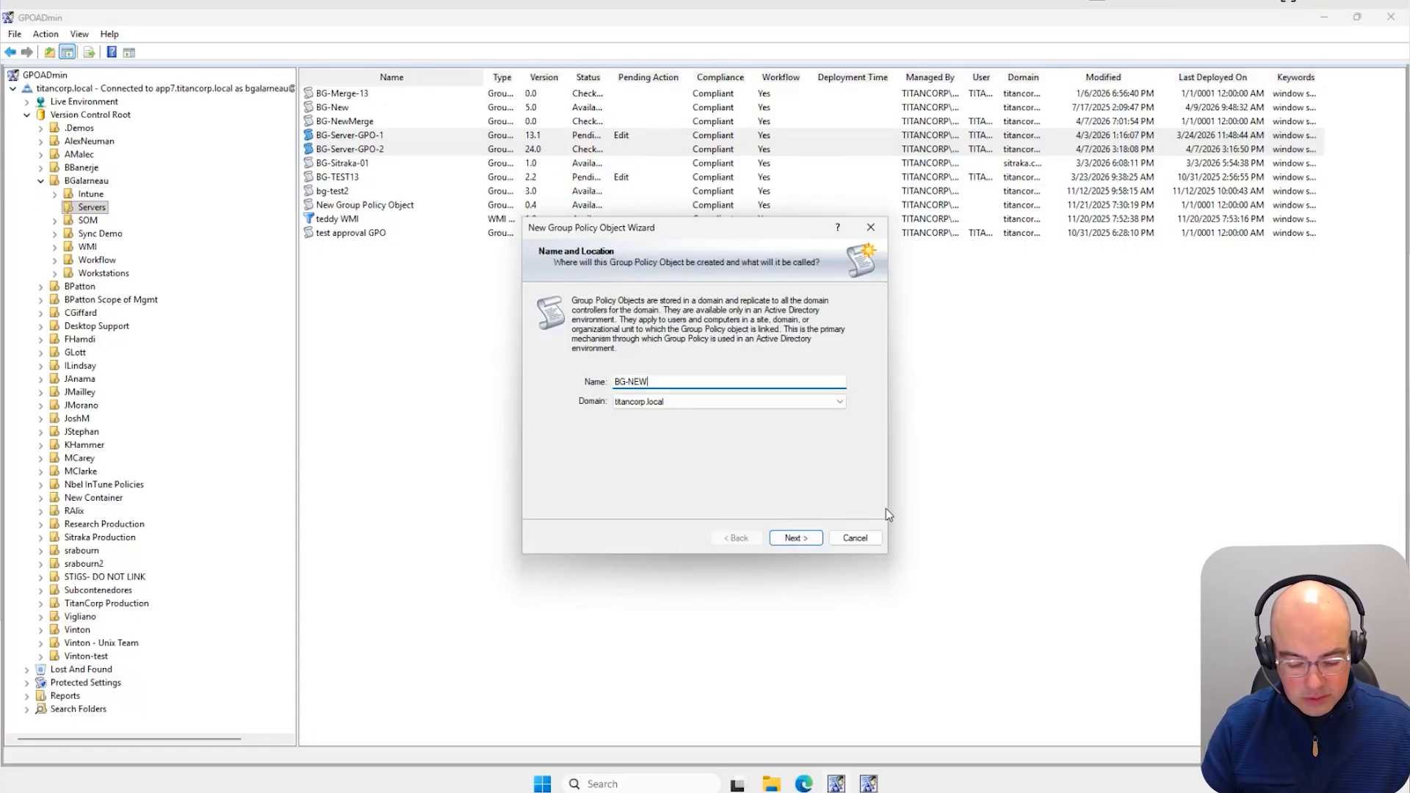
pyautogui.write('-Con')
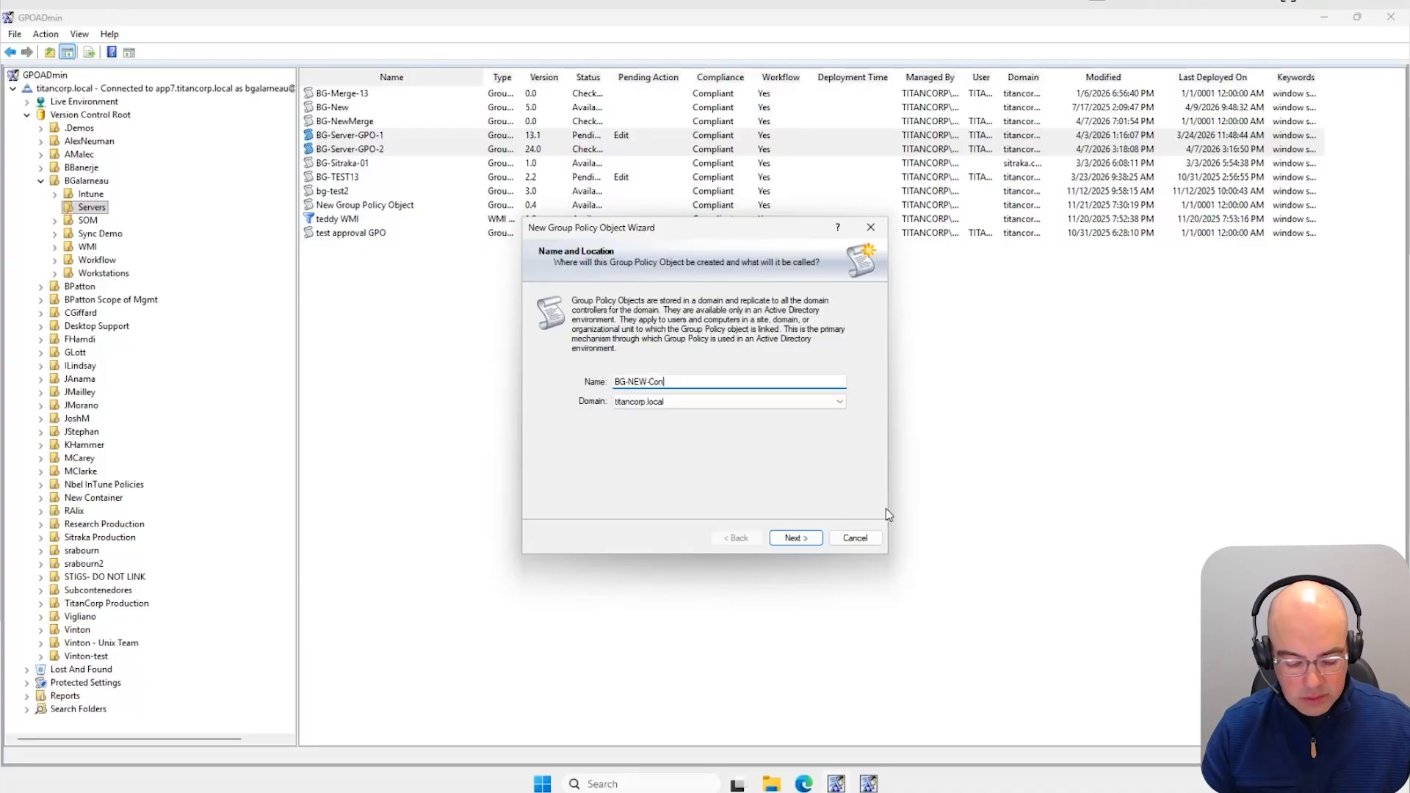
pyautogui.write('solidated')
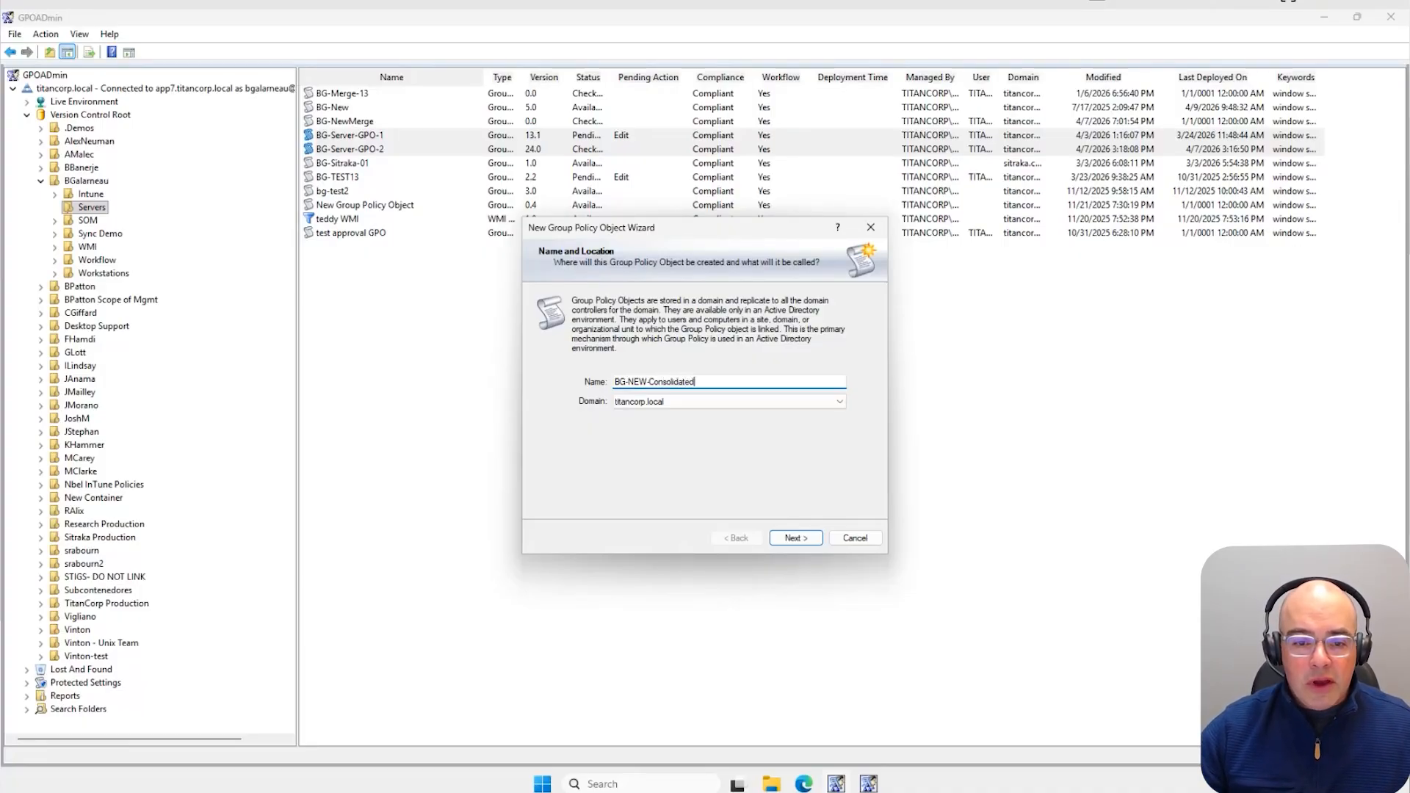
pyautogui.click(746, 404)
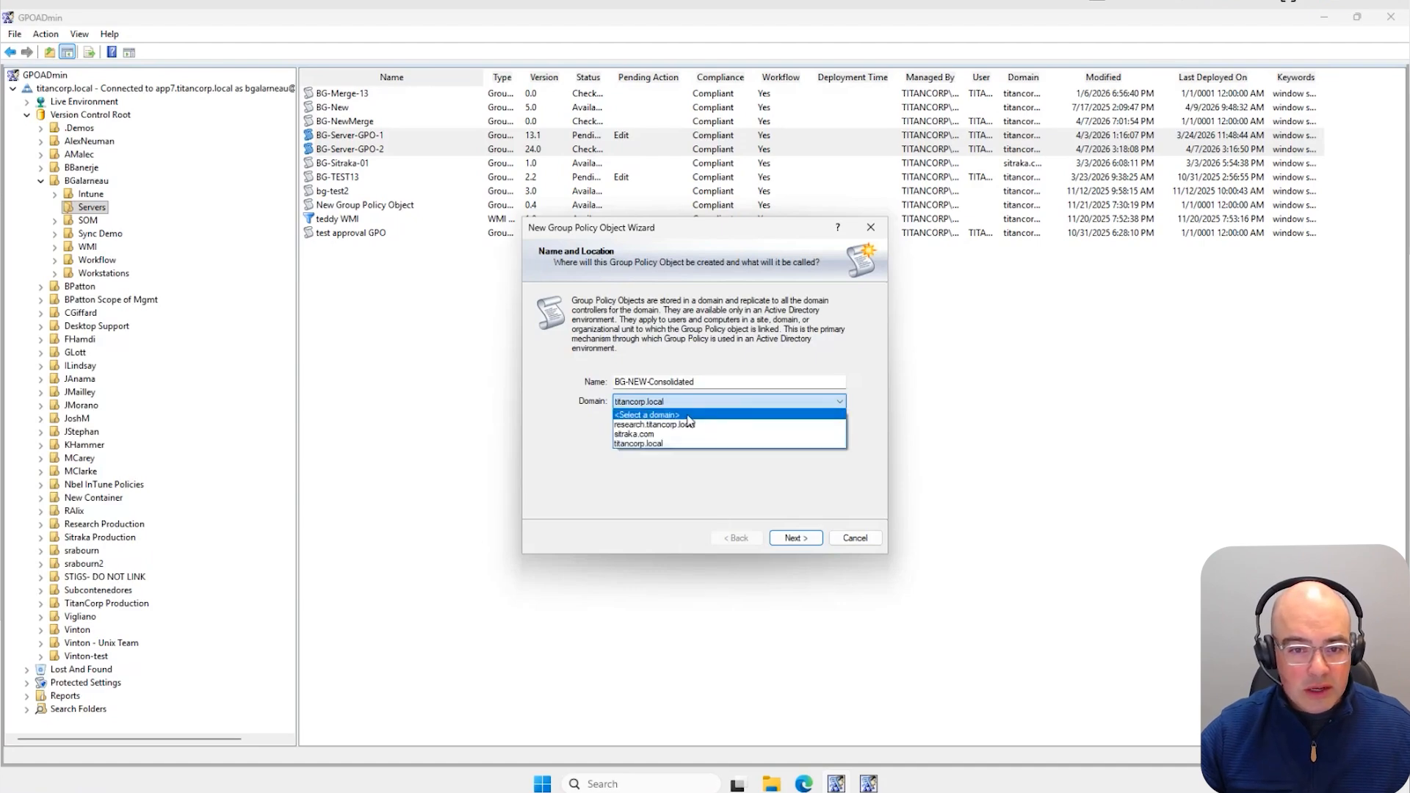
pyautogui.click(654, 444)
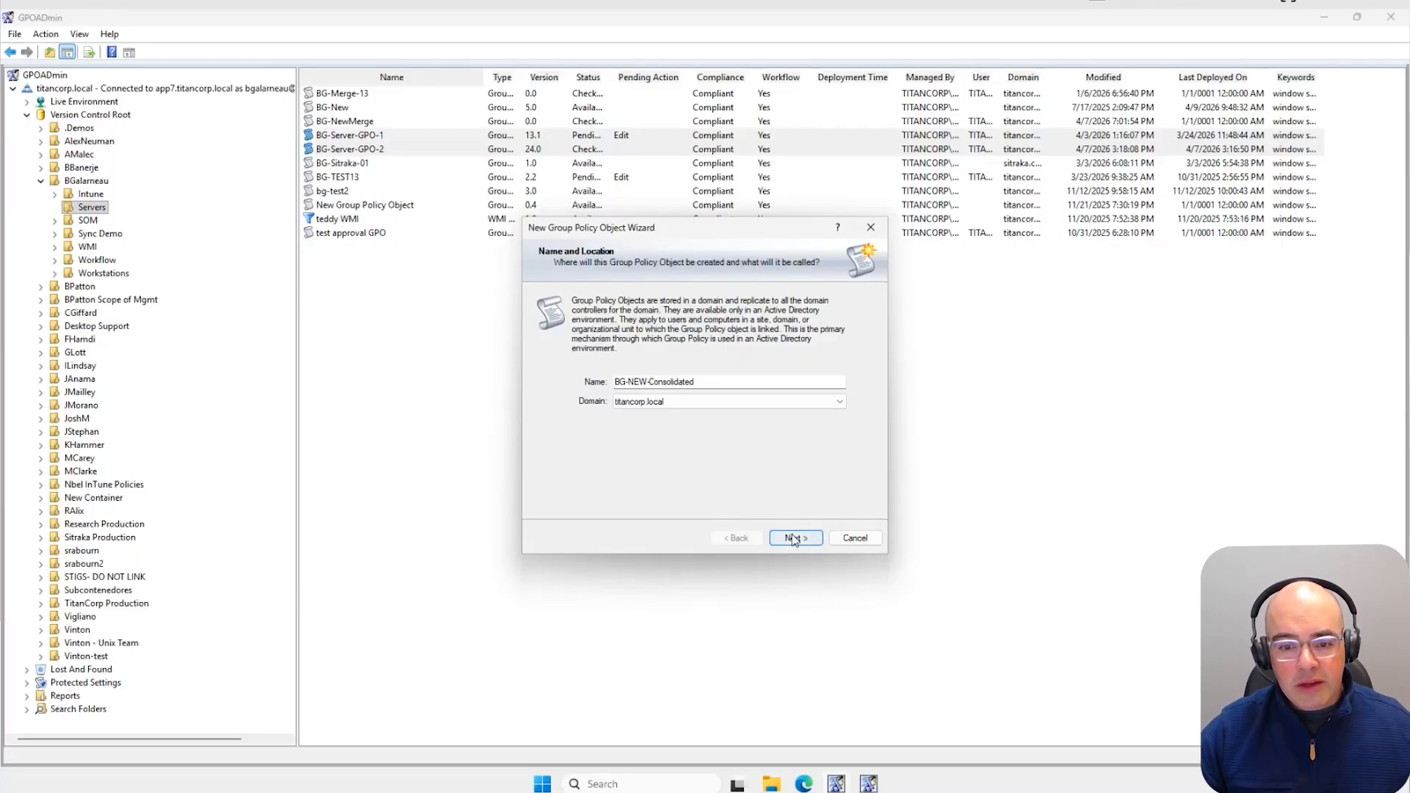
pyautogui.click(793, 540)
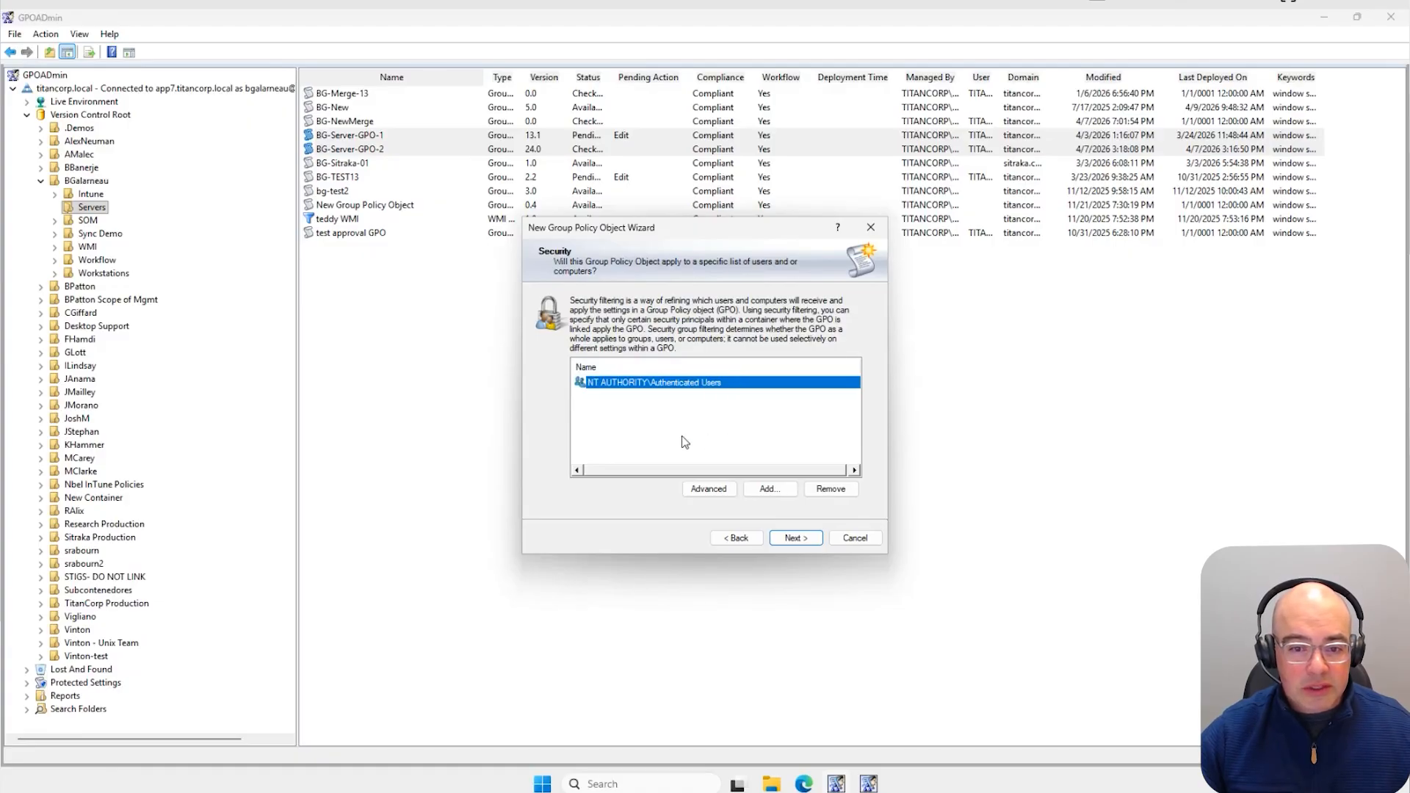
# Step: View the new GPO's advanced permissions without changing them, keep the WMI filter at <None>, and finish creating the GPO
pyautogui.click(709, 489)
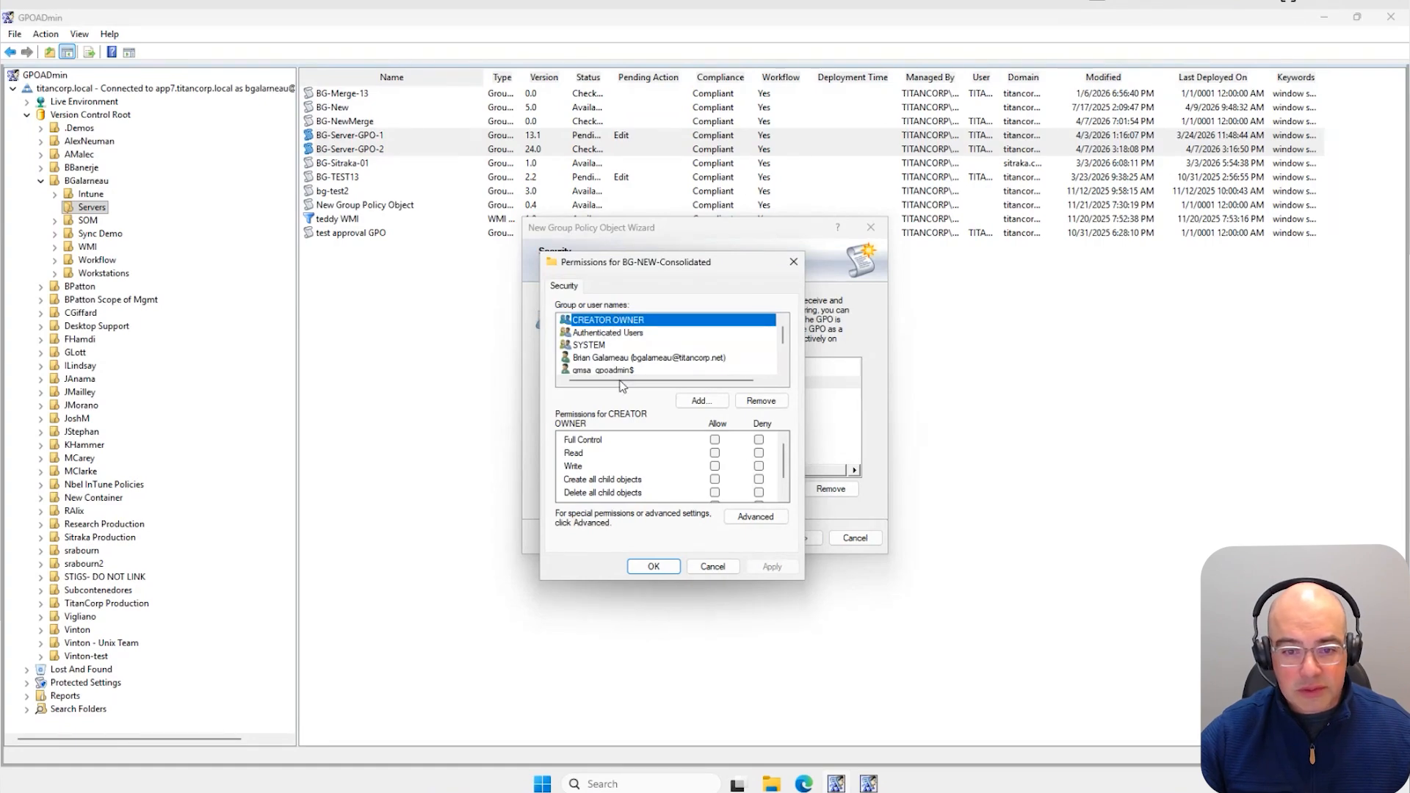
pyautogui.click(701, 565)
pyautogui.click(790, 542)
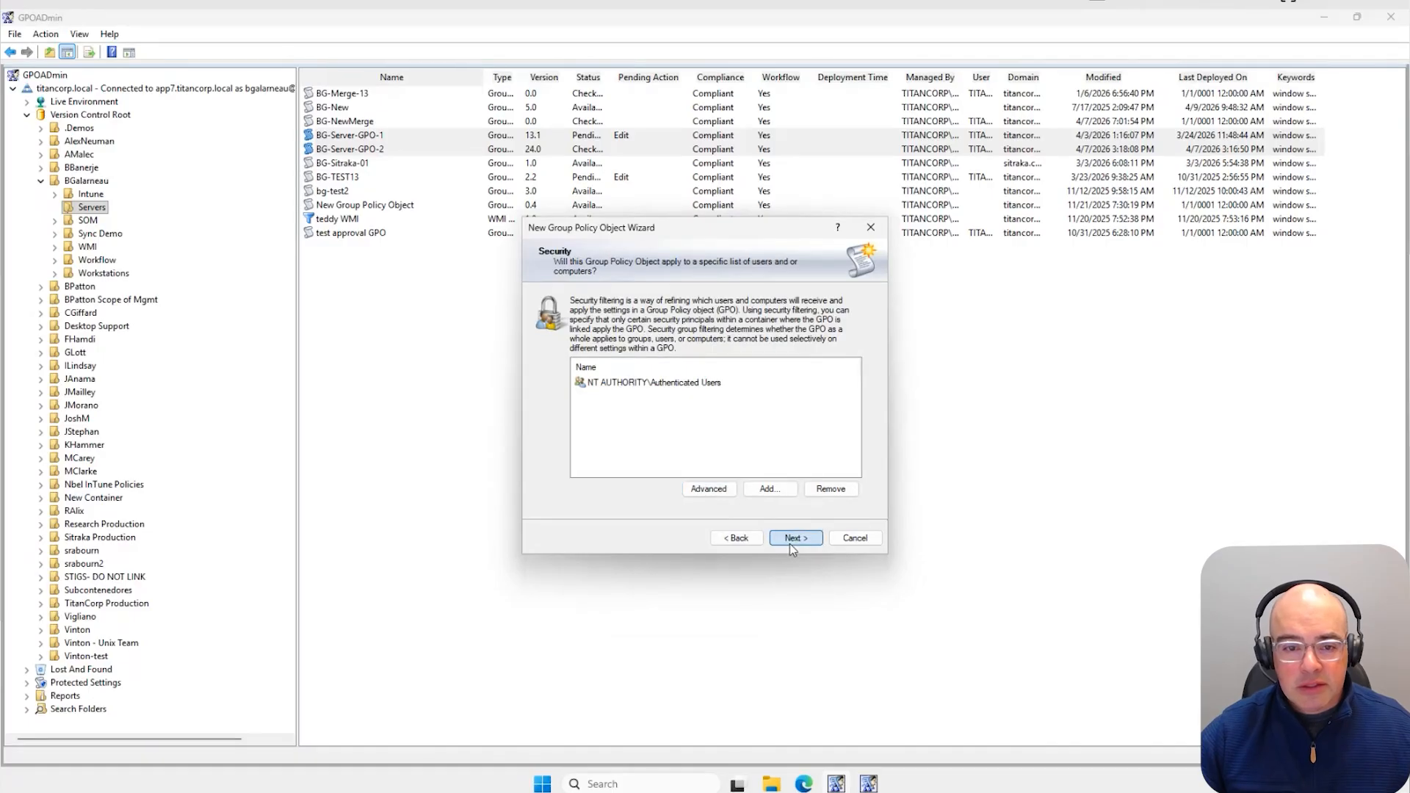
pyautogui.click(638, 417)
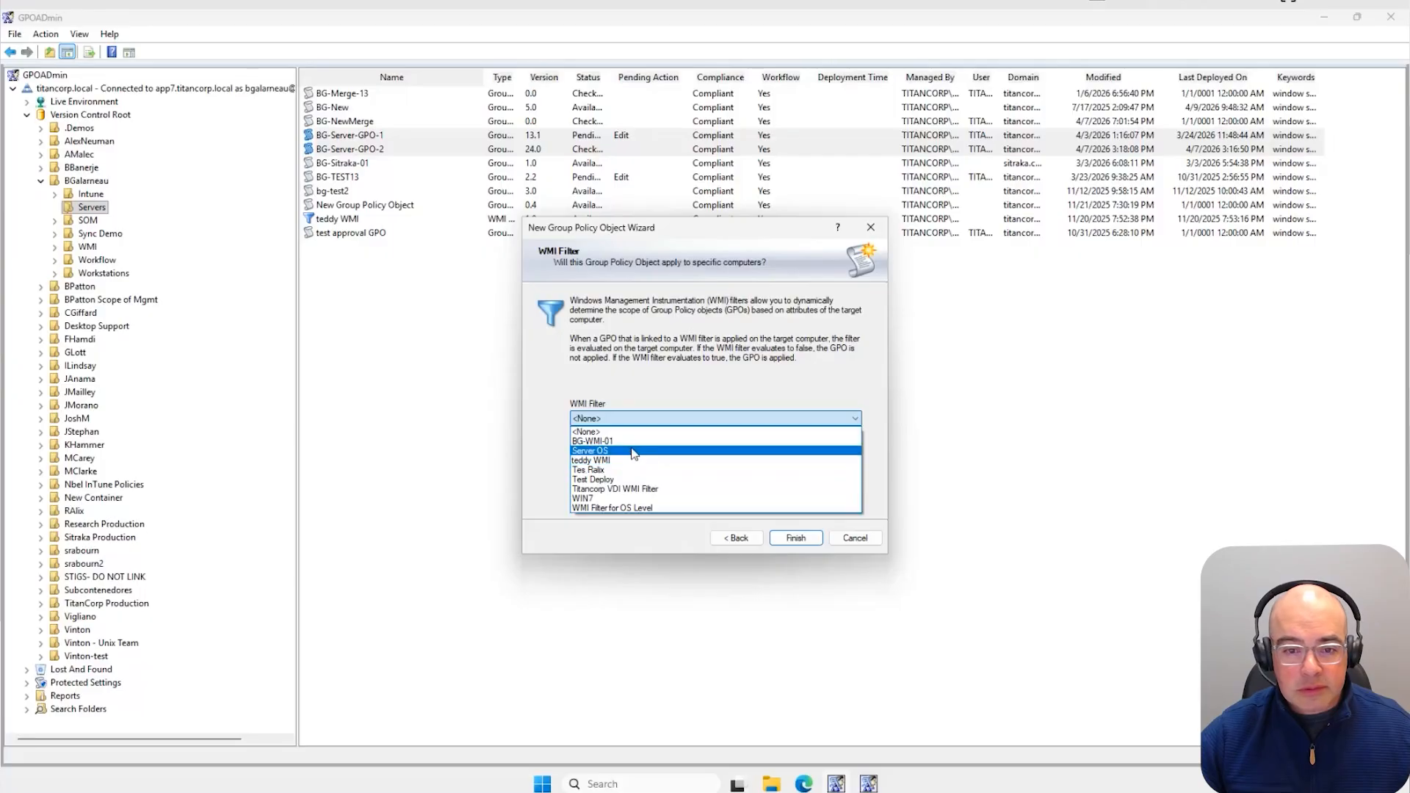
pyautogui.click(737, 424)
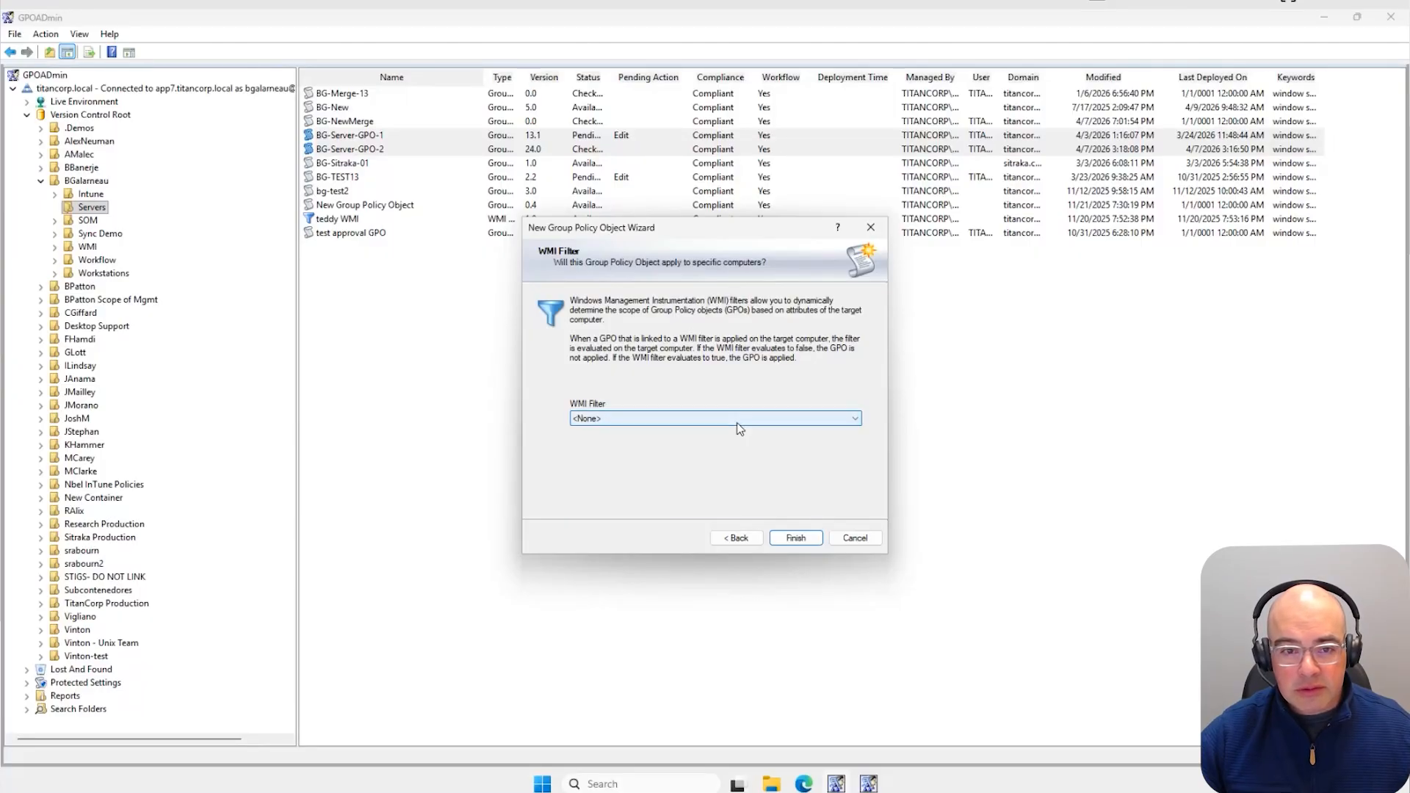
pyautogui.click(796, 538)
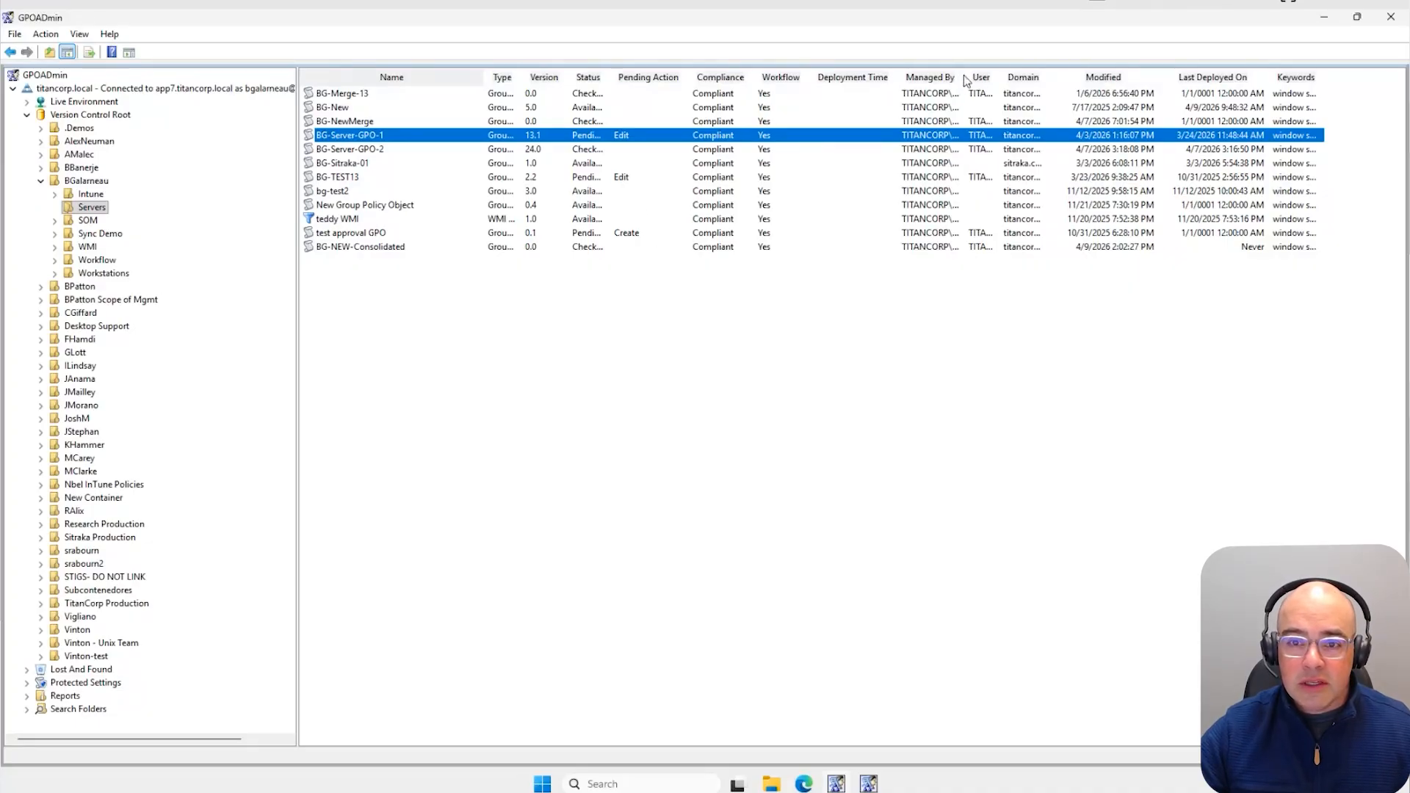
# Step: Widen the Managed By column and check the managing account in the Servers container's properties
pyautogui.moveTo(963, 76); pyautogui.dragTo(1032, 76)
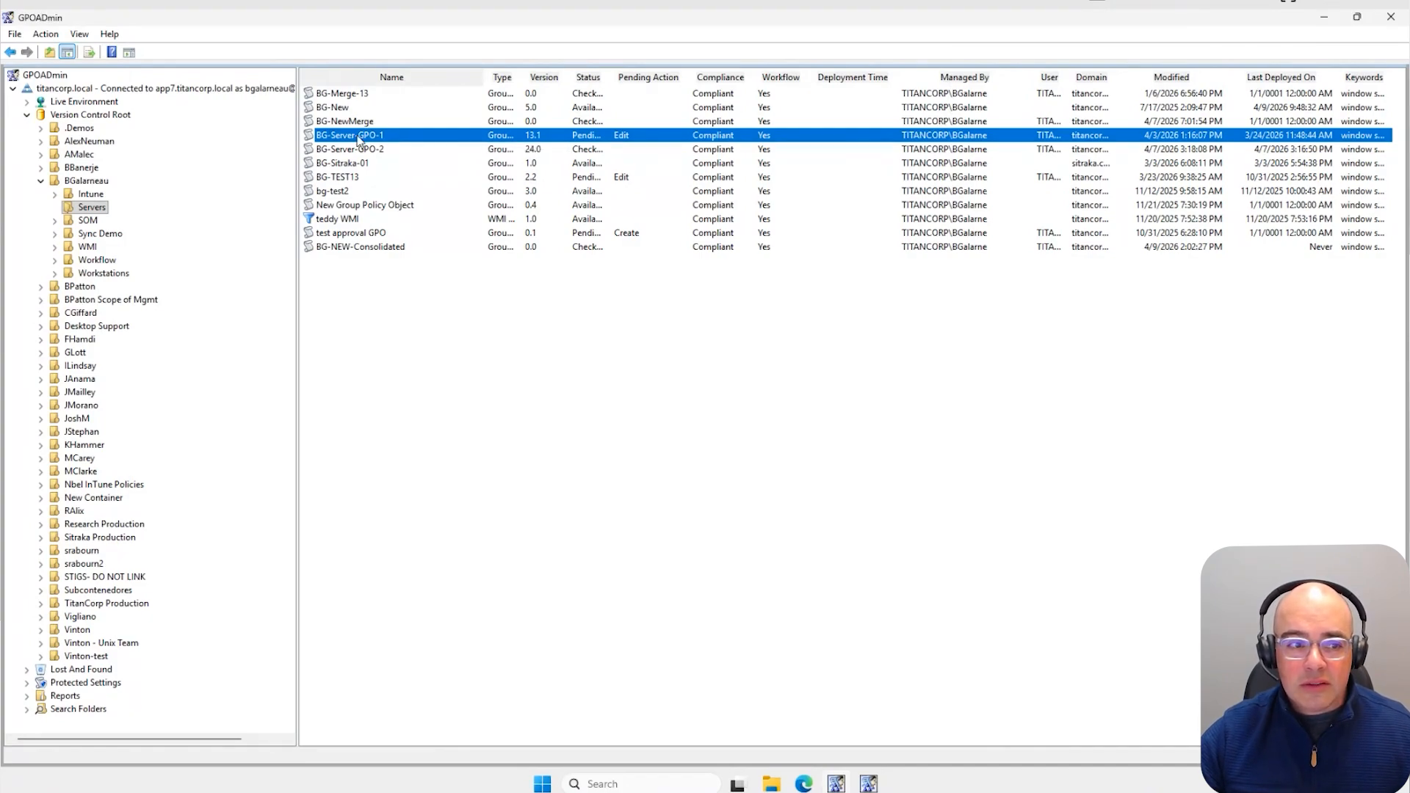
pyautogui.rightClick(93, 211)
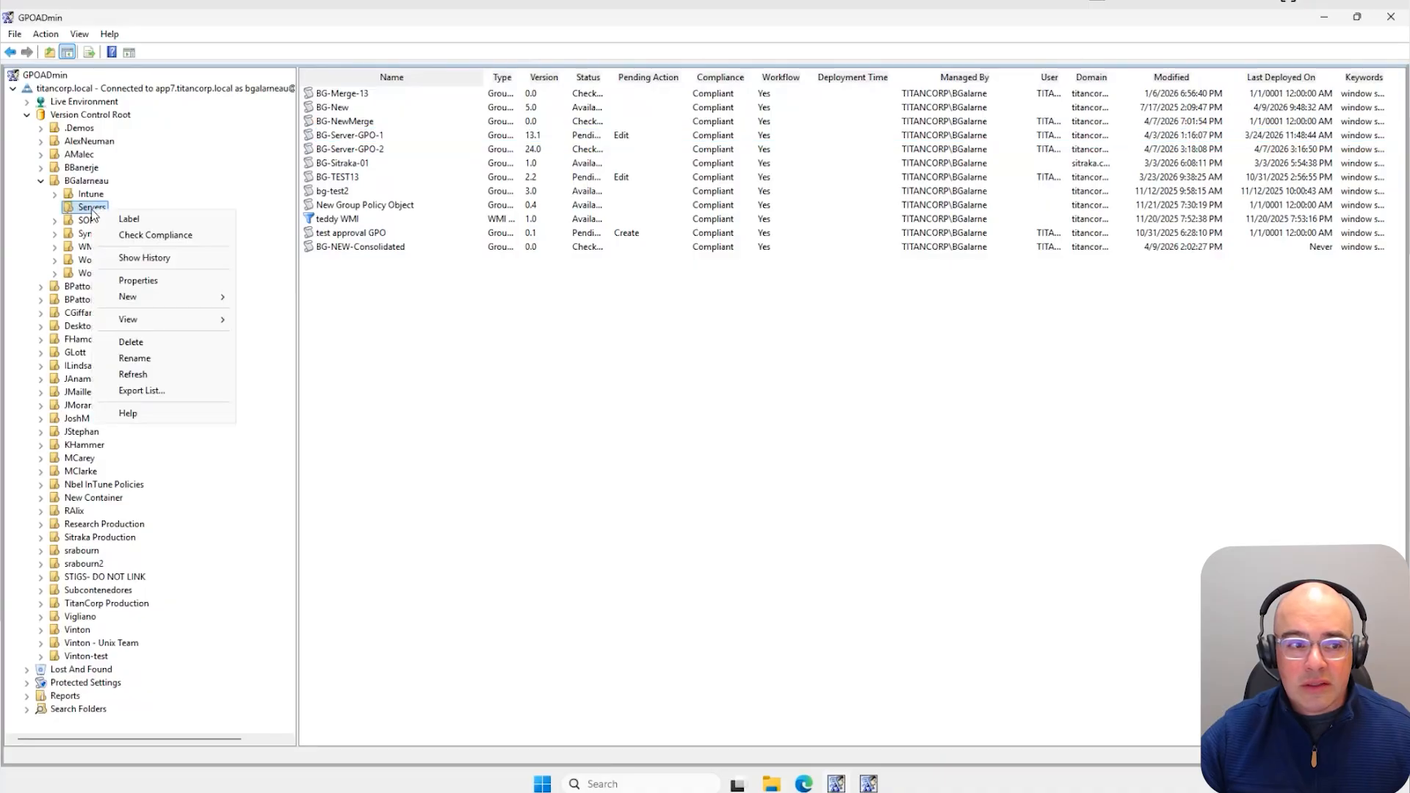
pyautogui.click(133, 282)
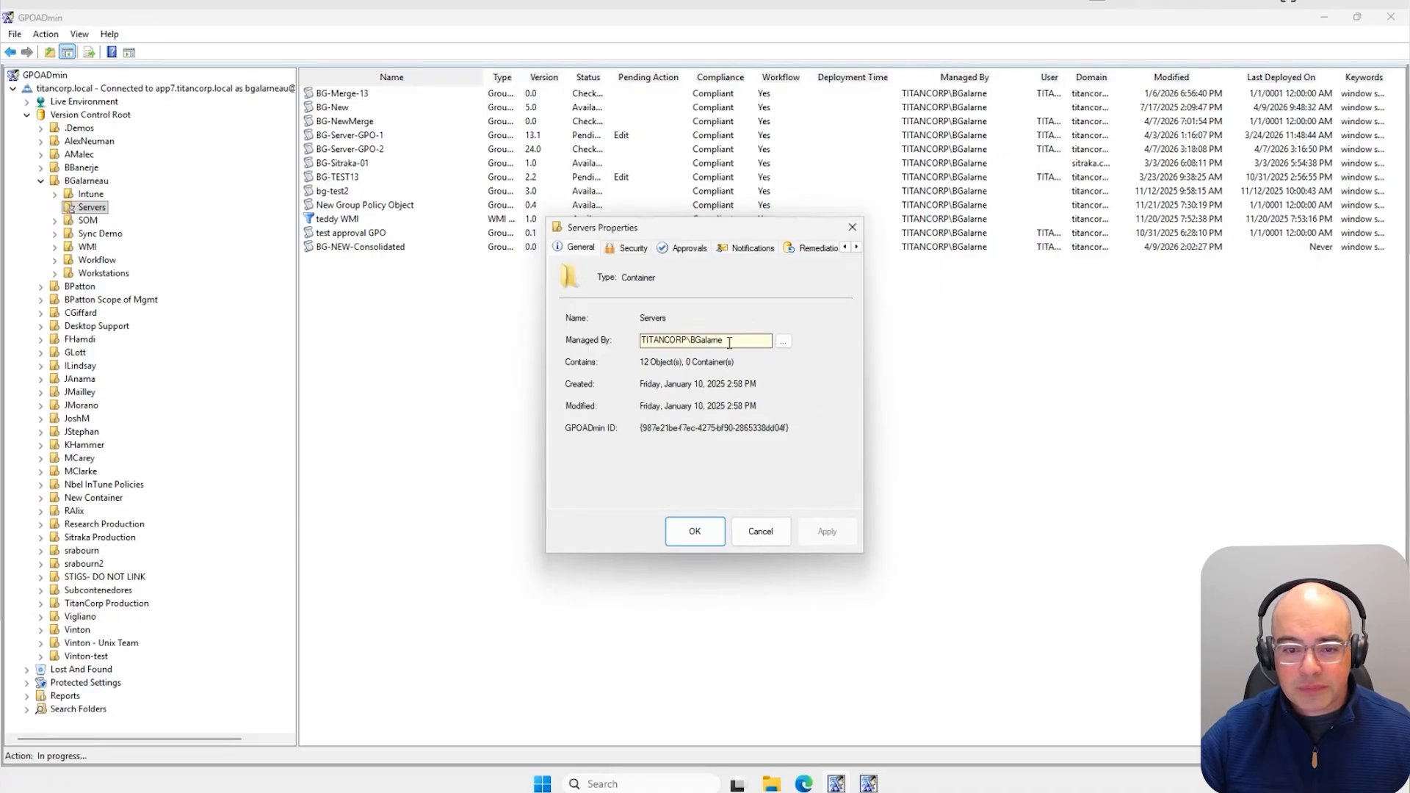
pyautogui.click(757, 529)
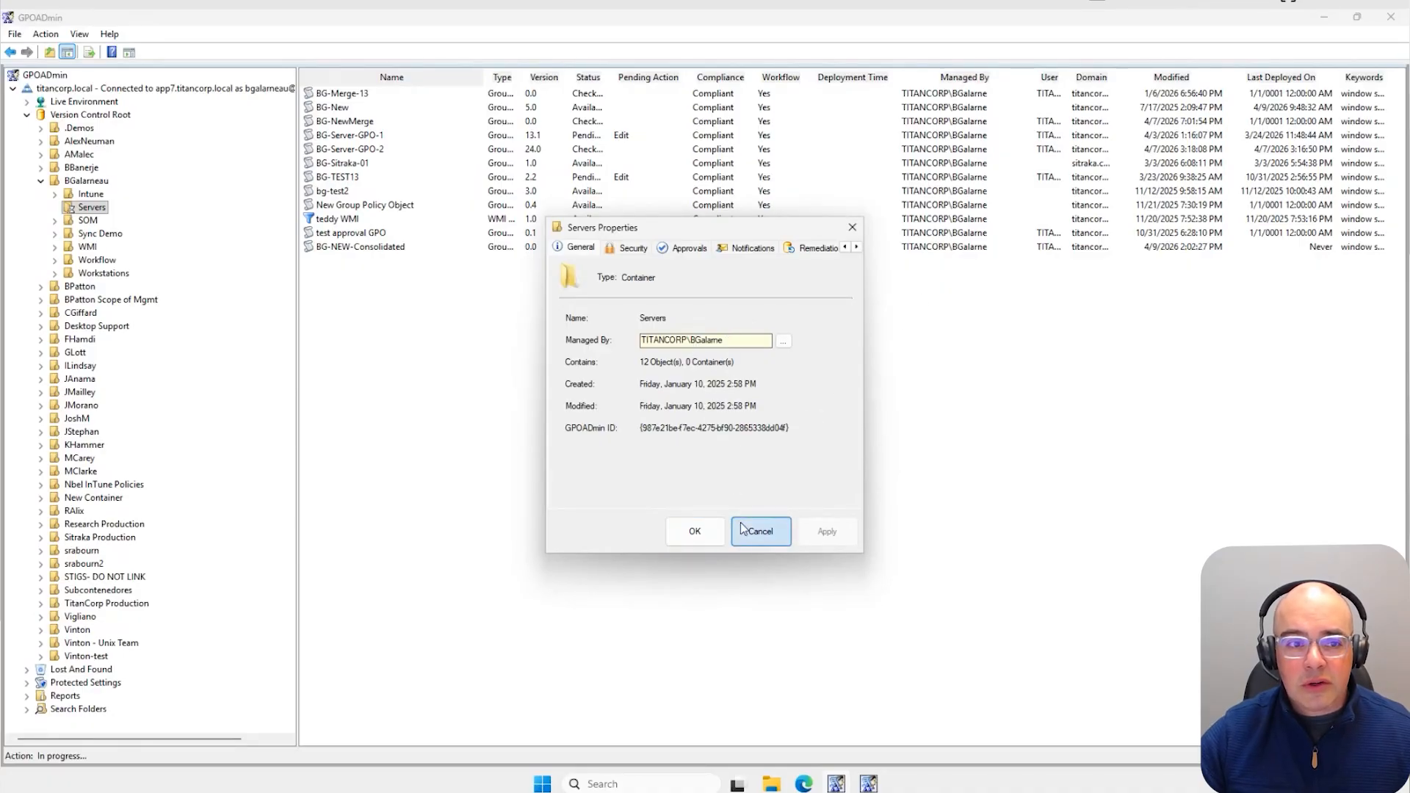
# Step: Change the Managed By trustee of BG-Server-GPO-2 to another titancorp.local user, looked up by account name
pyautogui.rightClick(357, 149)
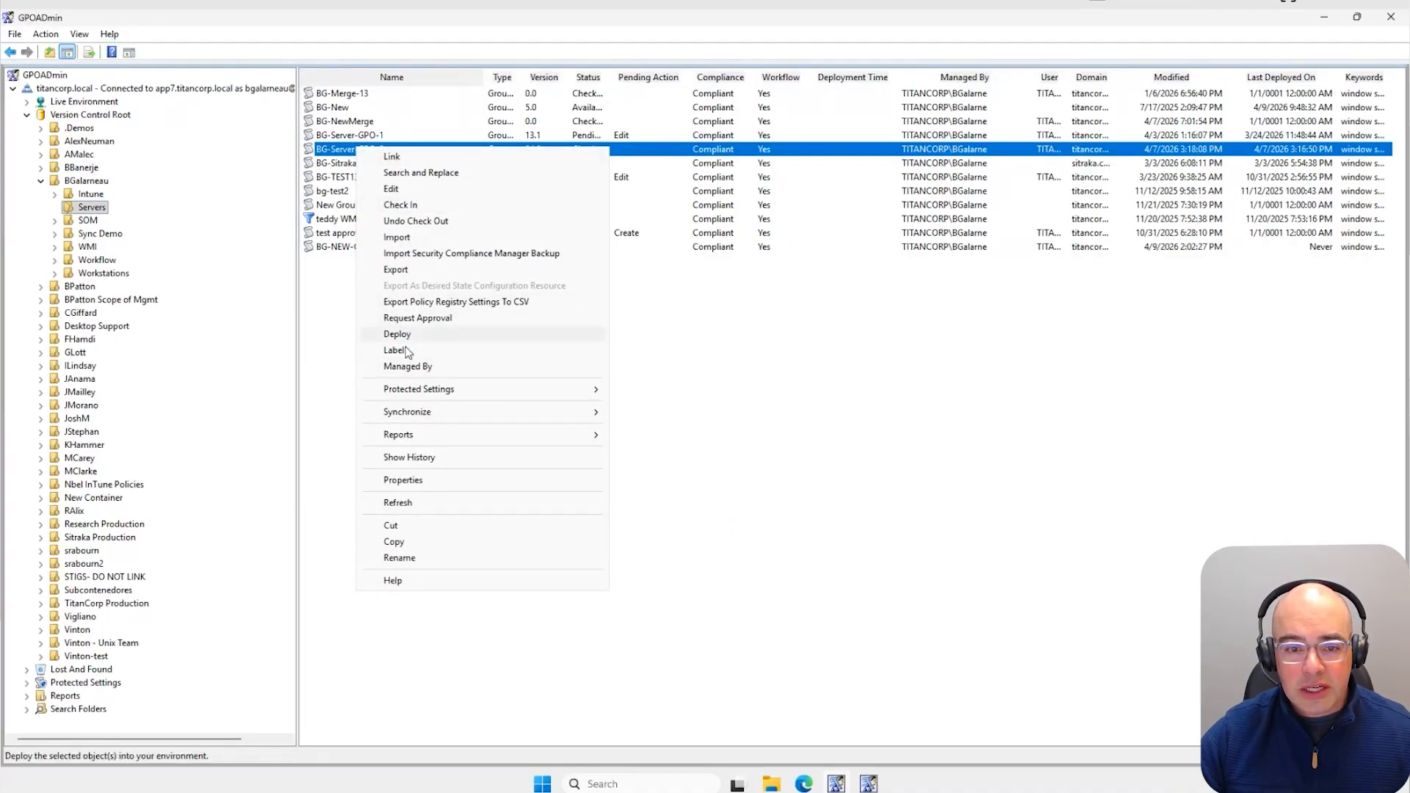
pyautogui.click(412, 366)
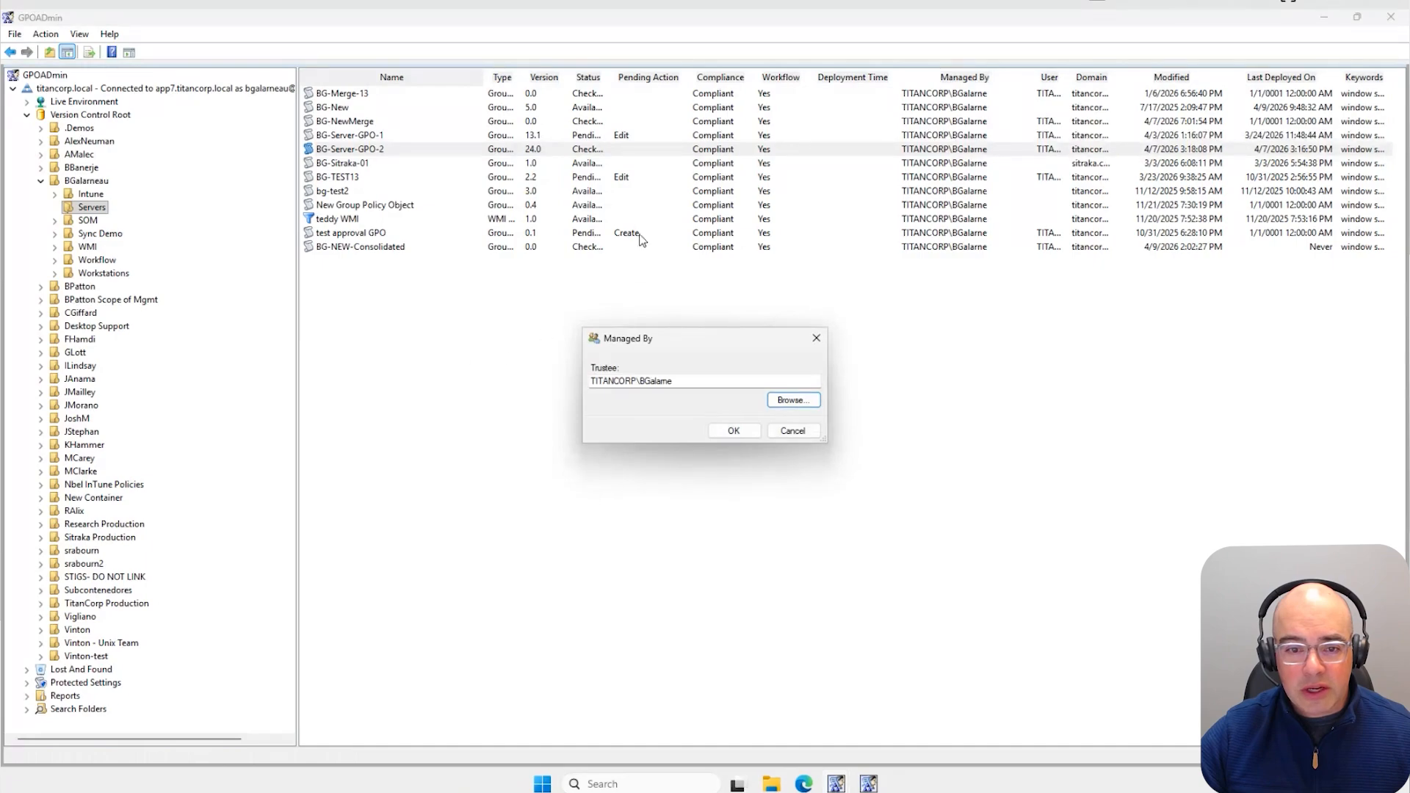
pyautogui.click(777, 400)
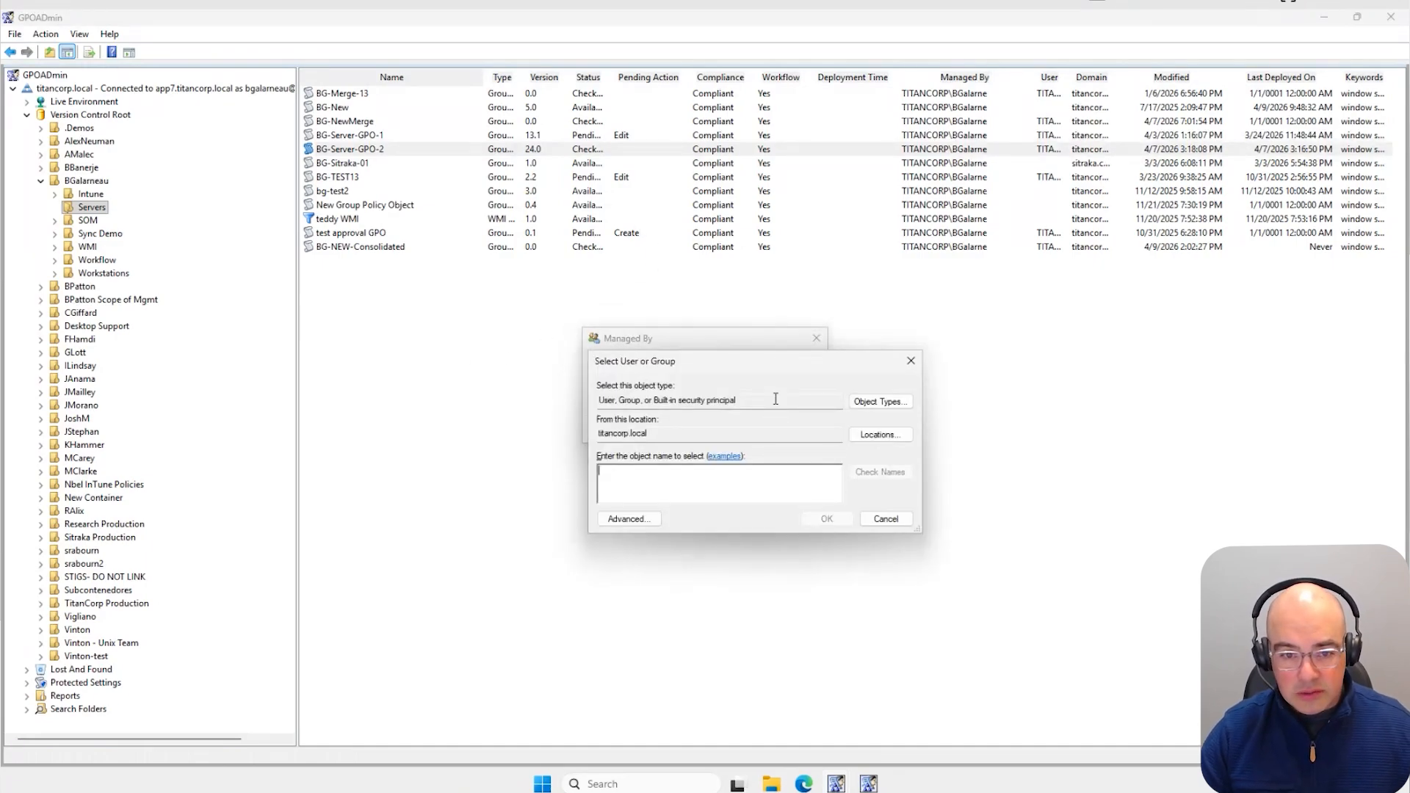
pyautogui.write('twill')
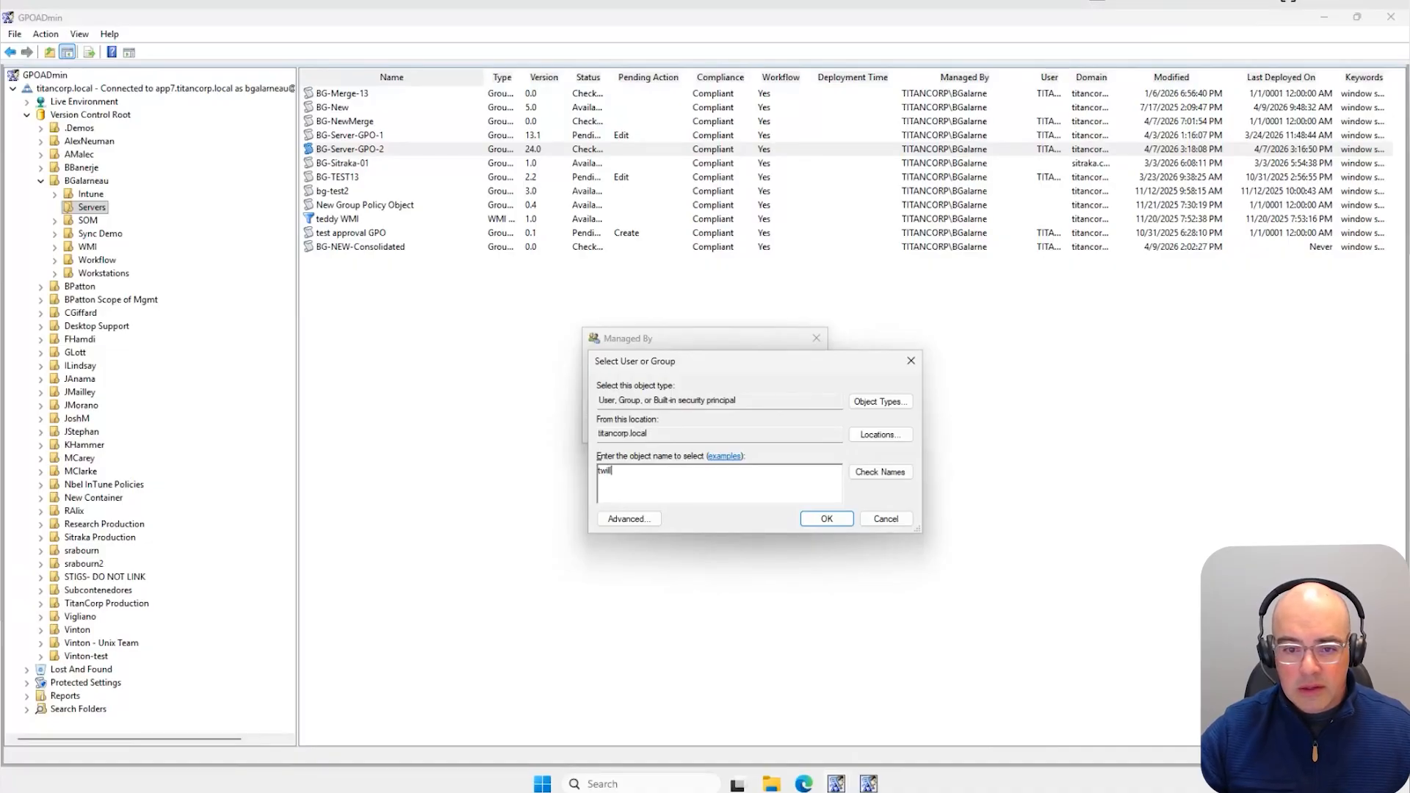
pyautogui.click(881, 471)
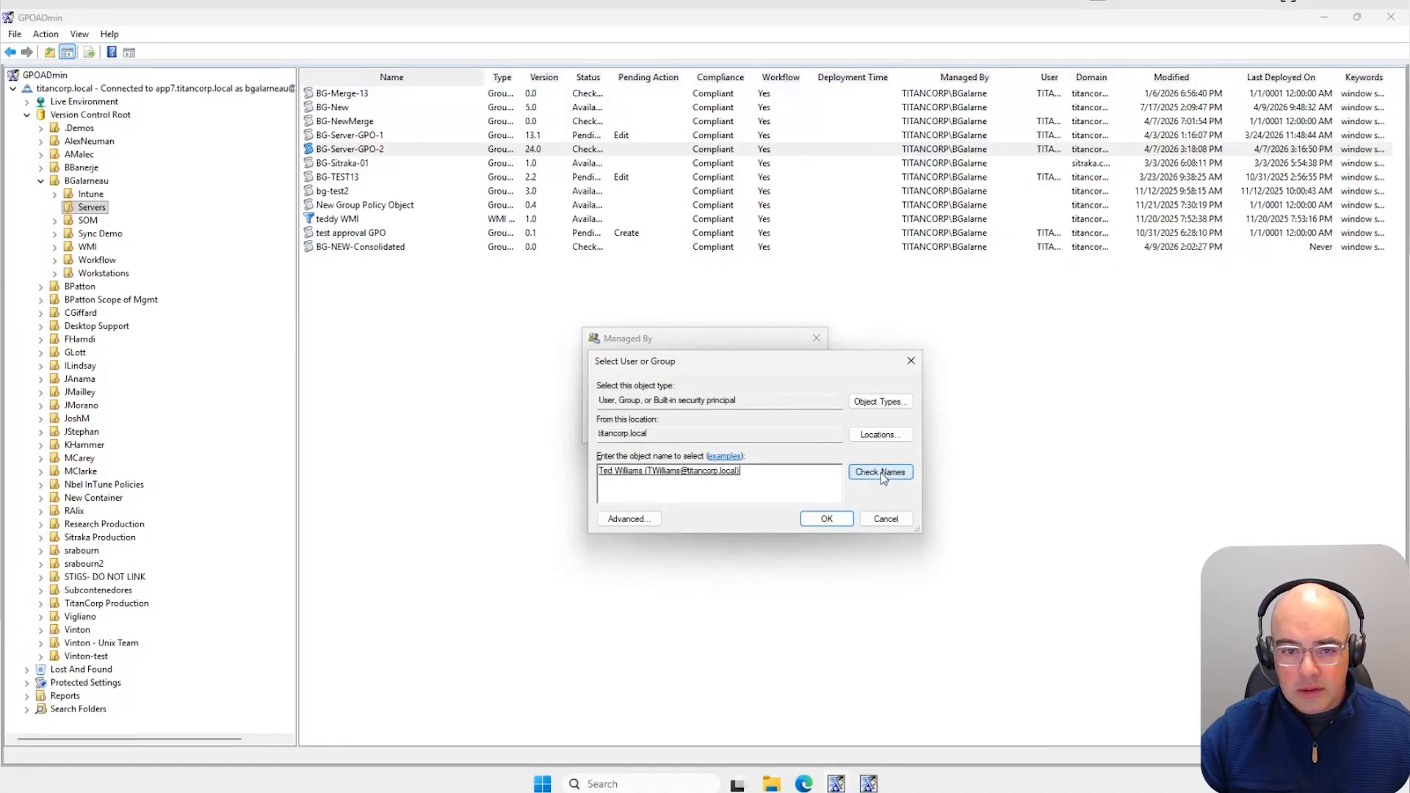
pyautogui.click(815, 521)
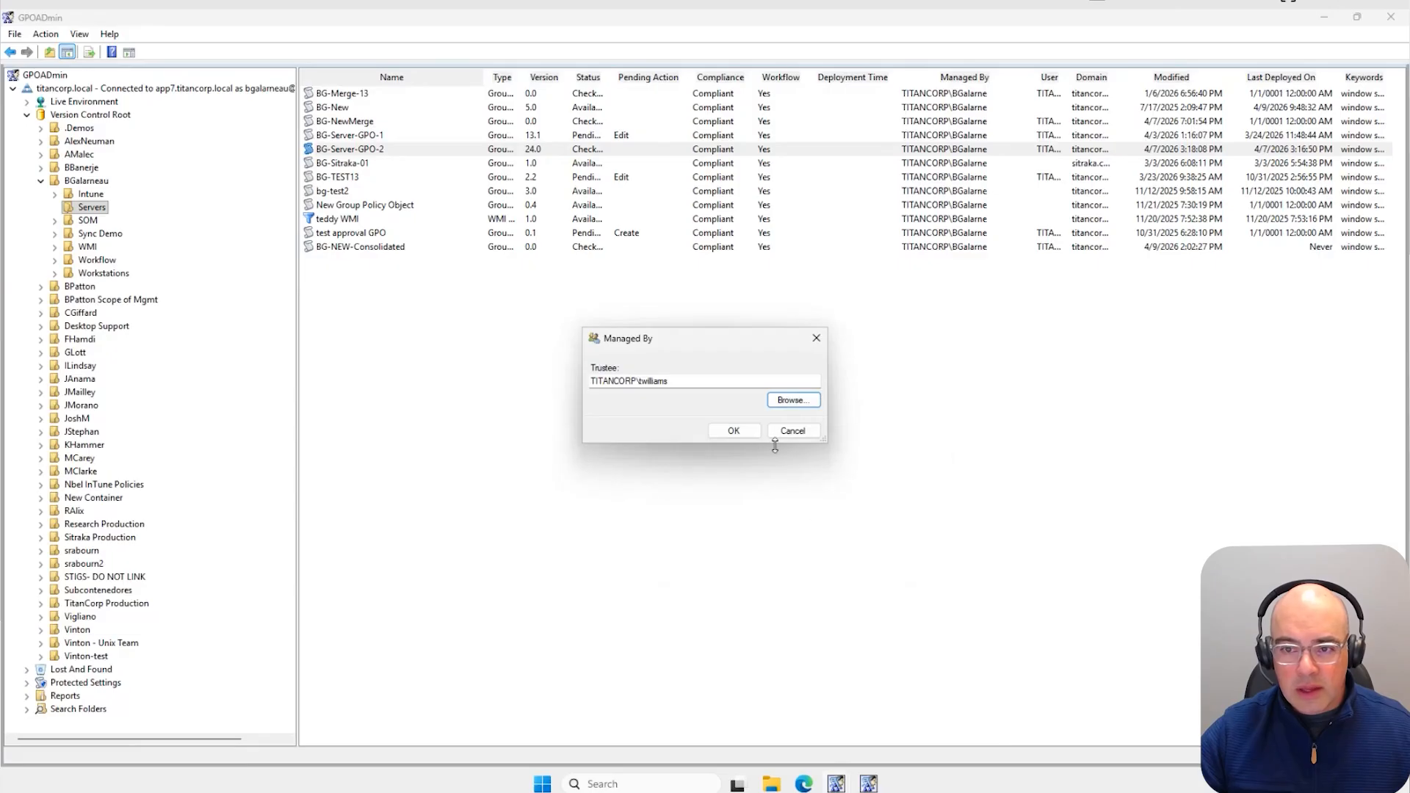
pyautogui.click(733, 431)
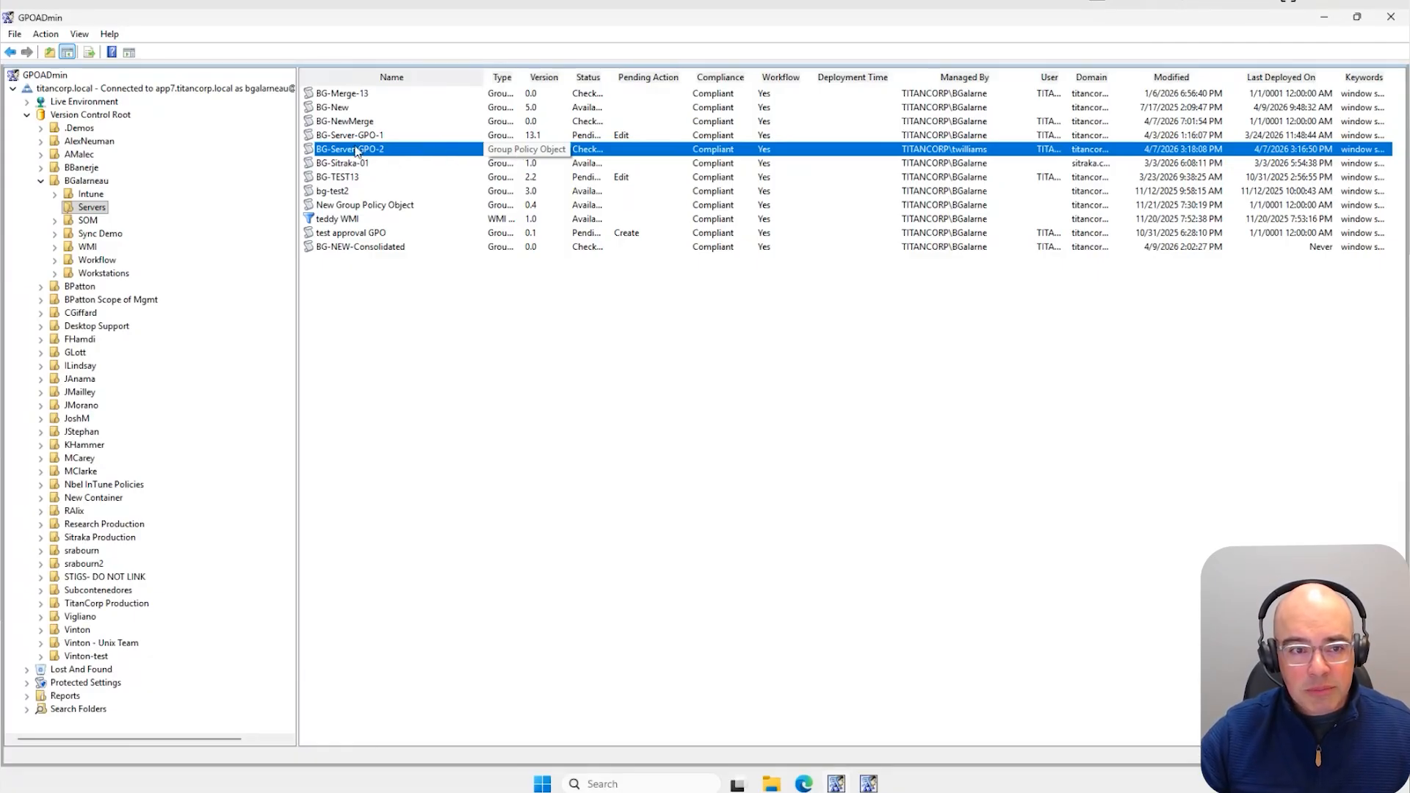
# Step: Examine BG-TEST13's attestation interval, unit options and notification message, plus its last attestation details, and close the properties unchanged
pyautogui.rightClick(335, 178)
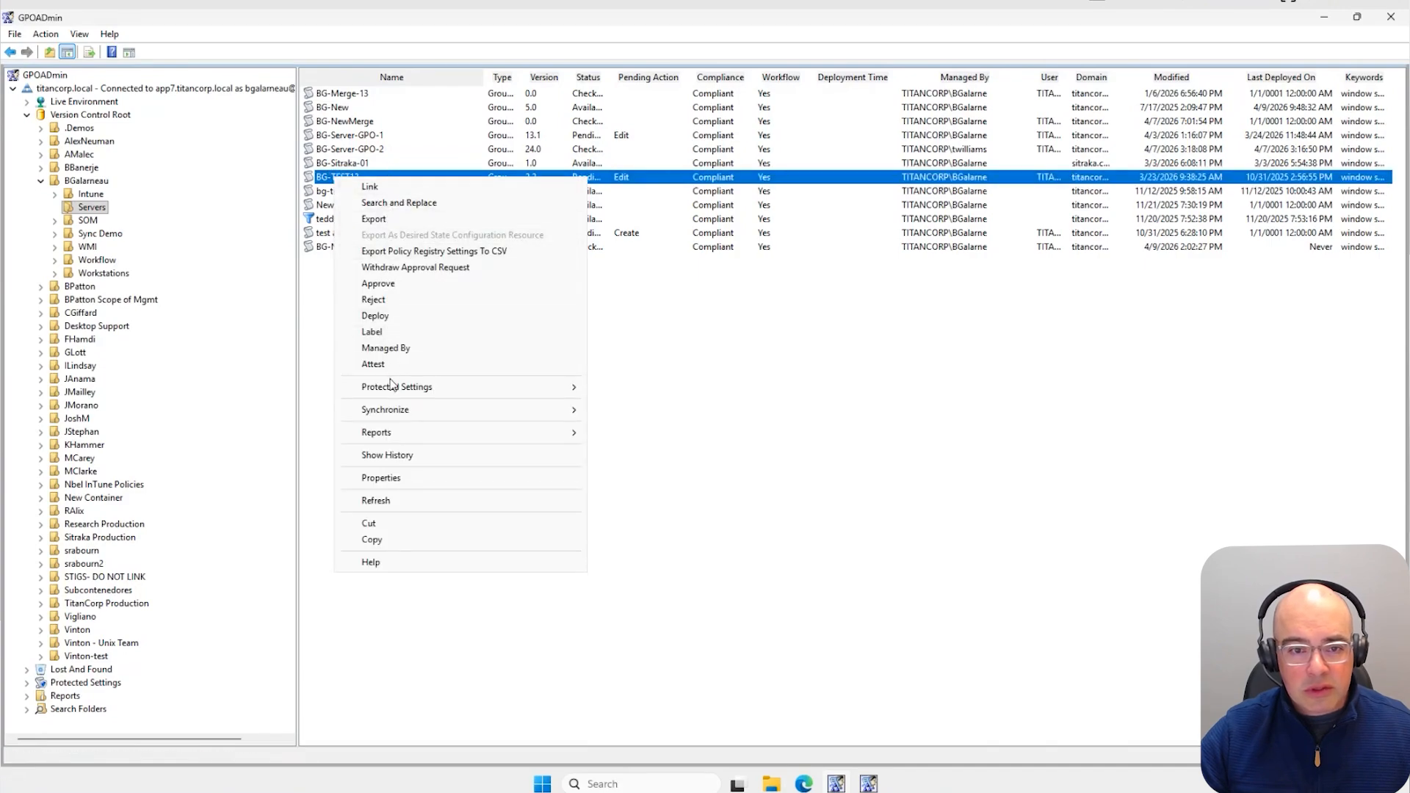
pyautogui.click(382, 478)
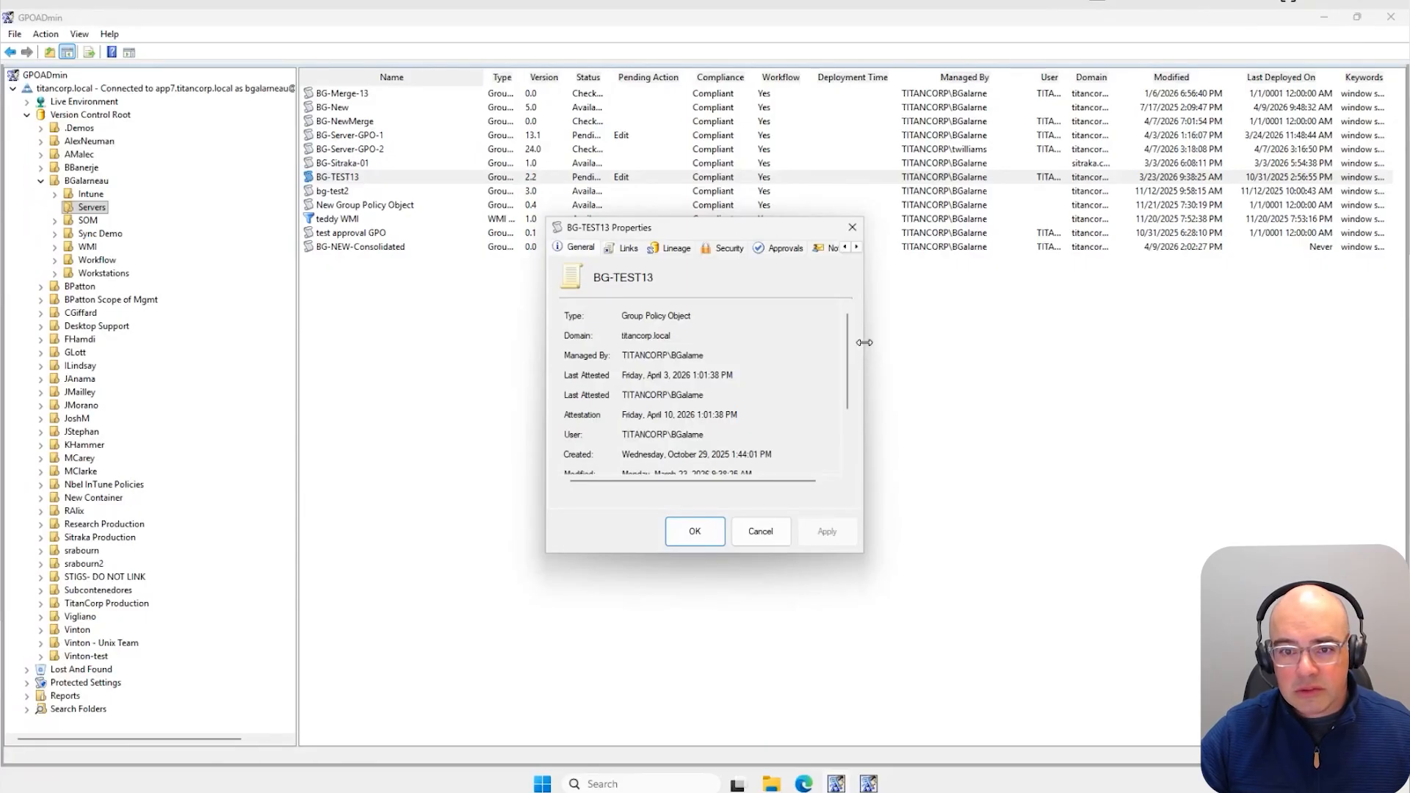
pyautogui.moveTo(864, 342); pyautogui.dragTo(1282, 333)
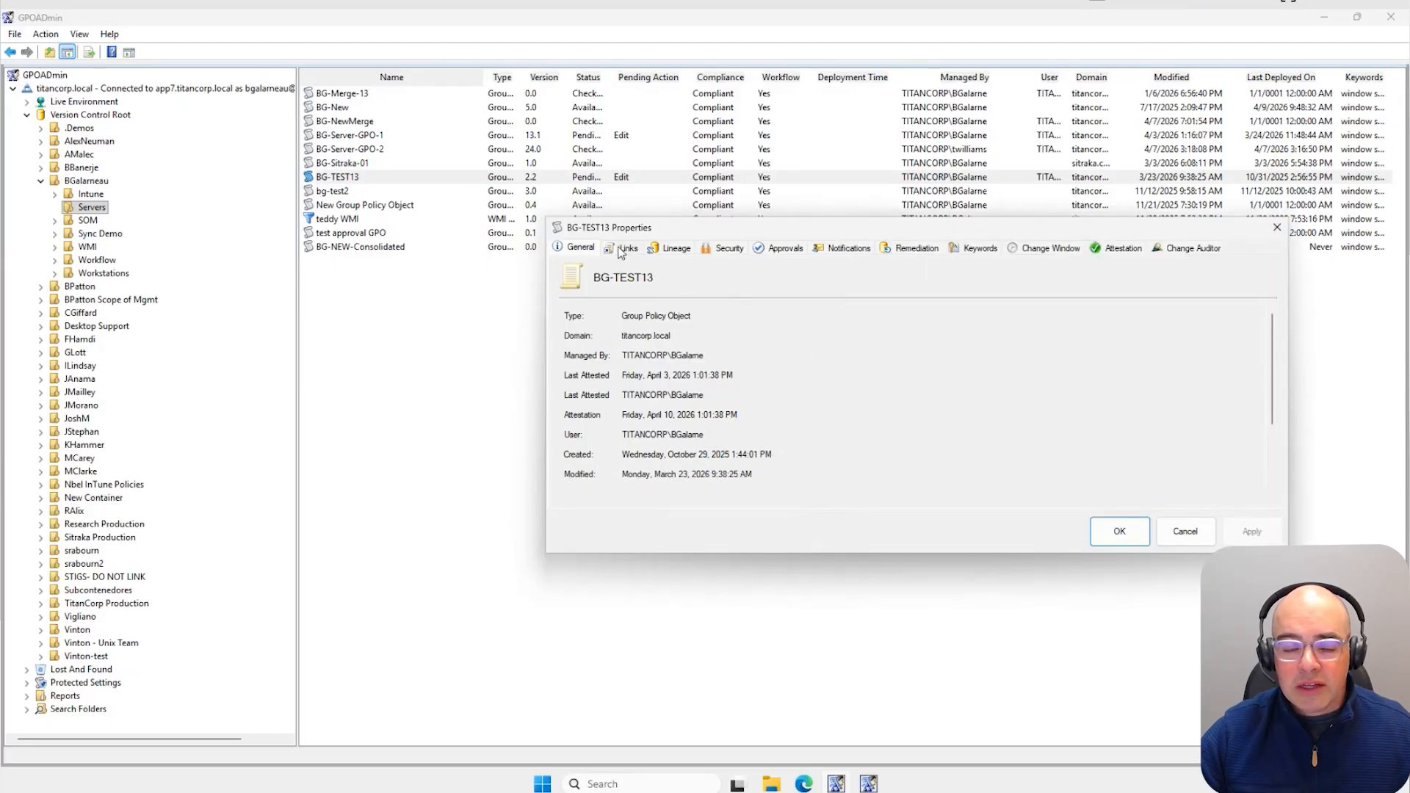
pyautogui.click(1109, 250)
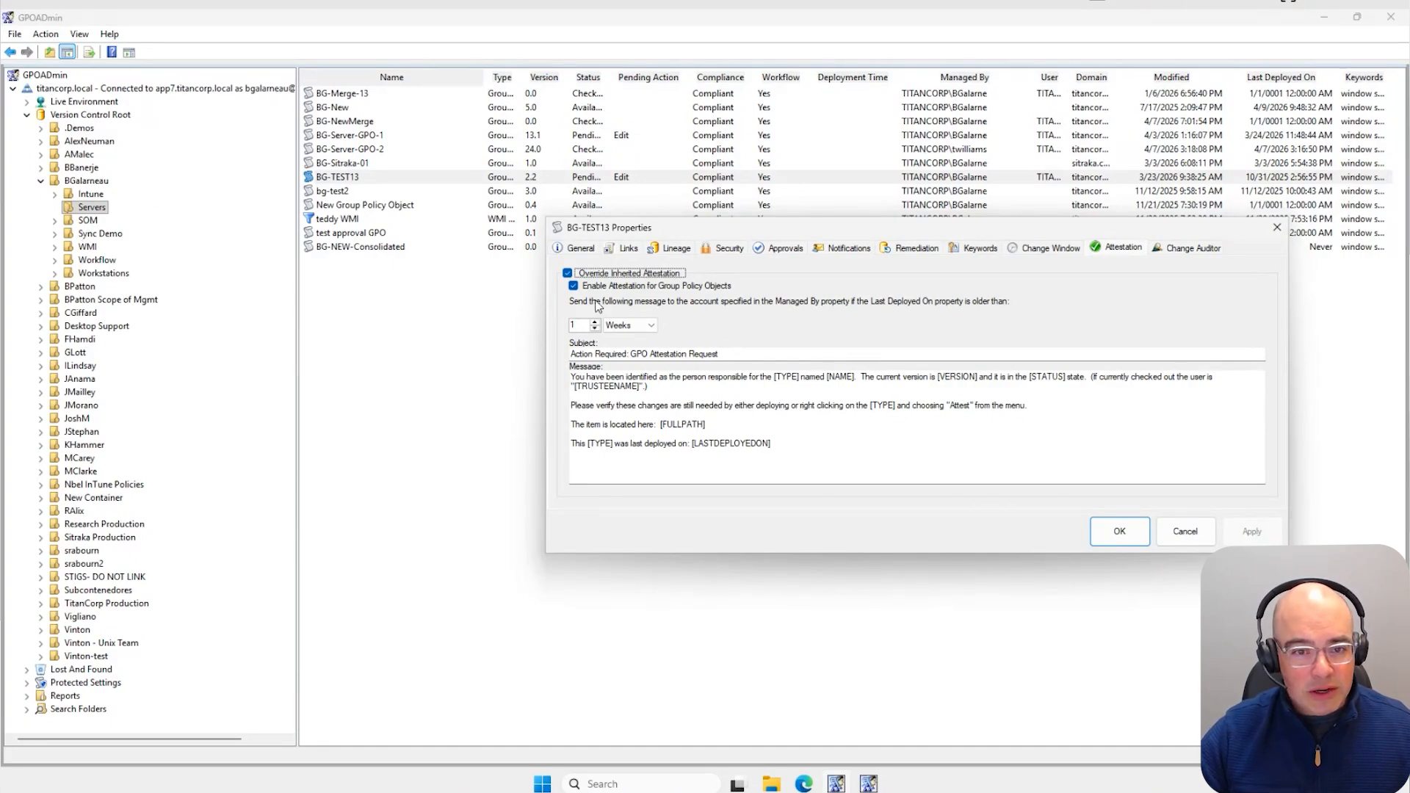
pyautogui.click(572, 287)
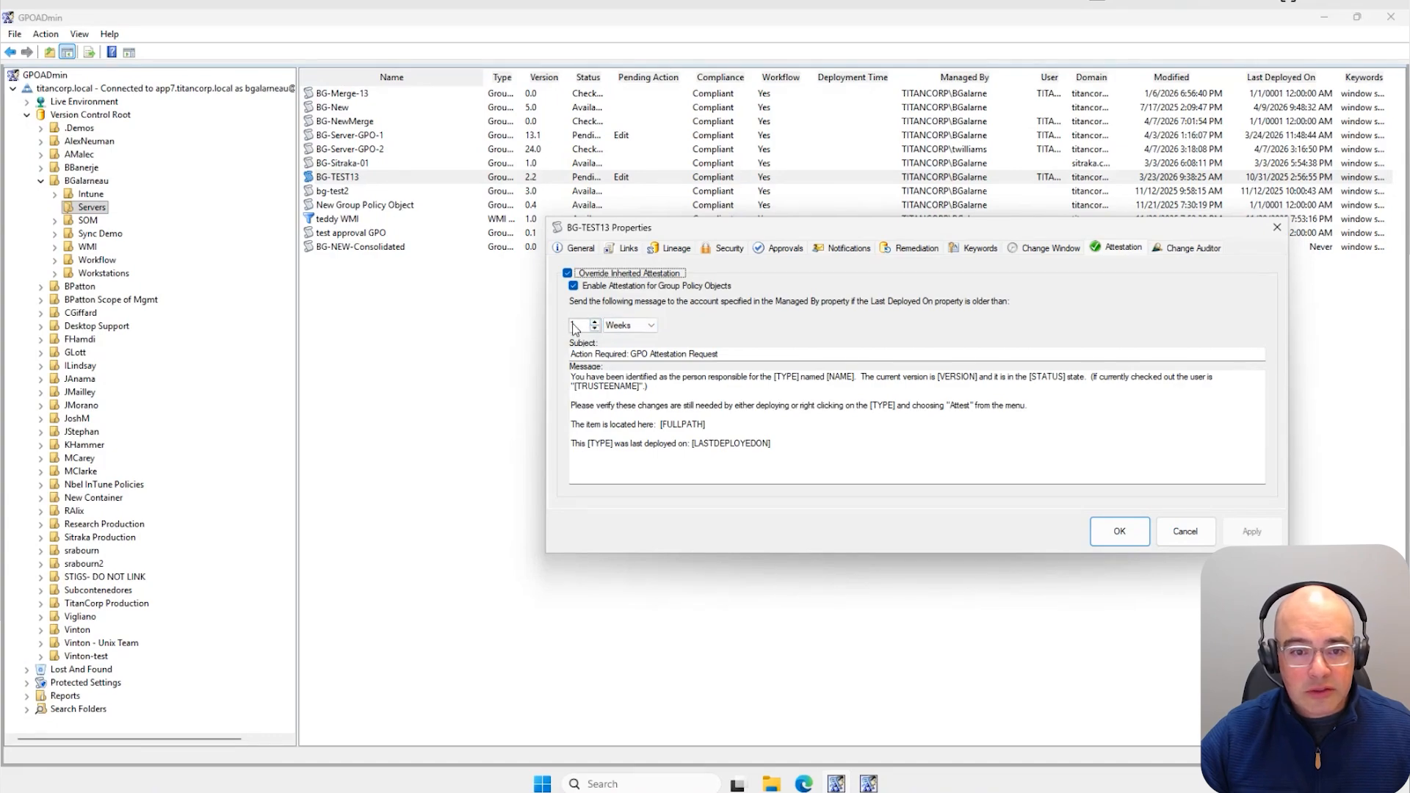
pyautogui.click(644, 329)
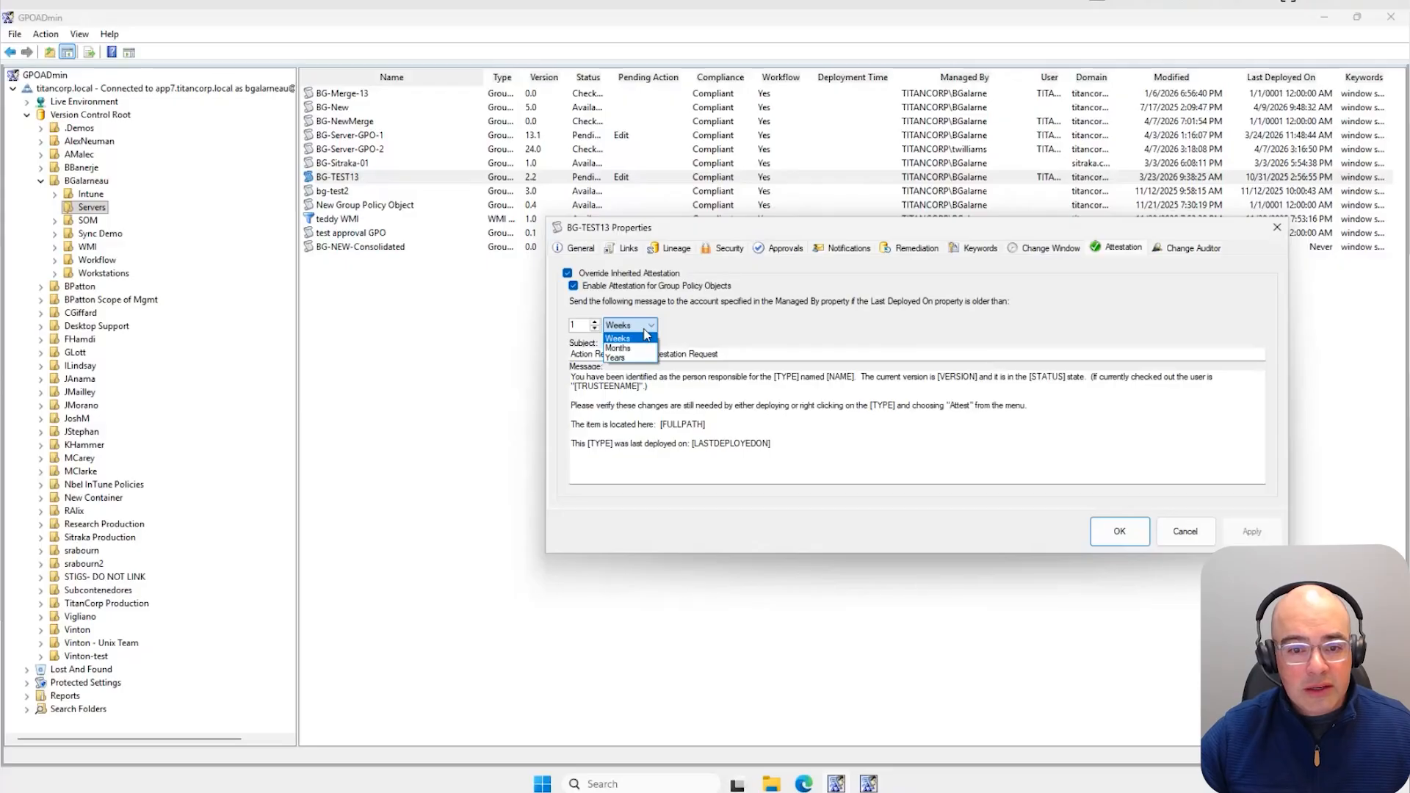
pyautogui.click(701, 325)
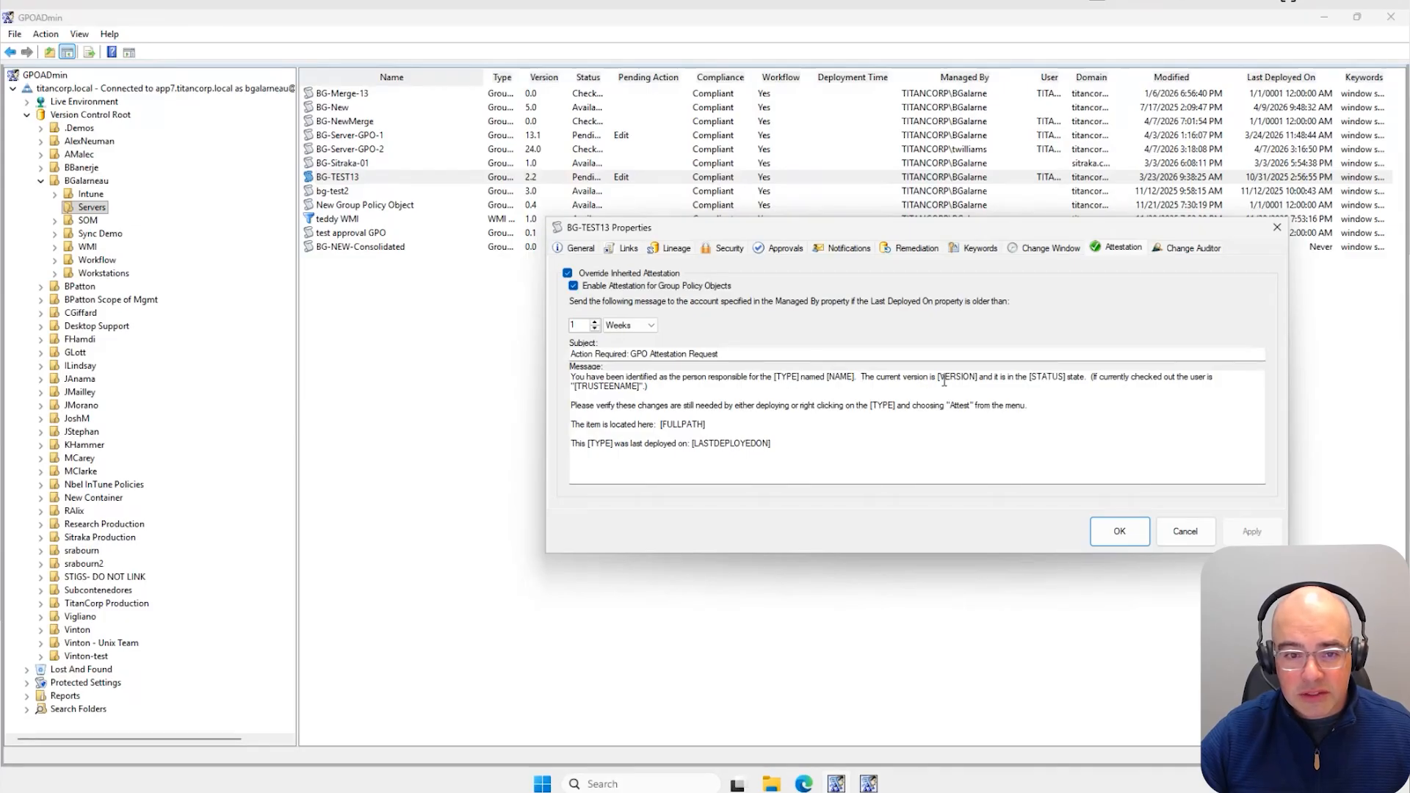
pyautogui.click(1077, 381)
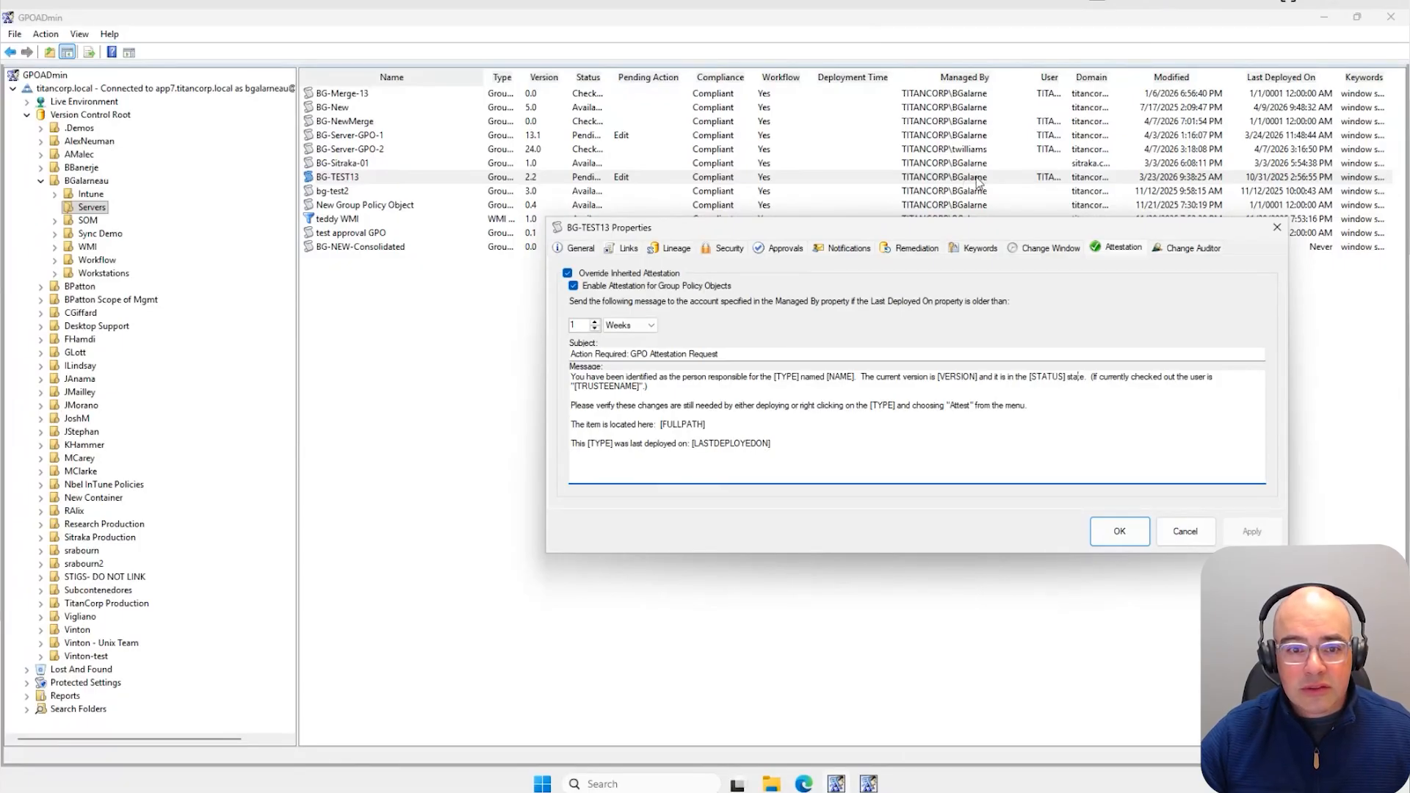
pyautogui.click(580, 248)
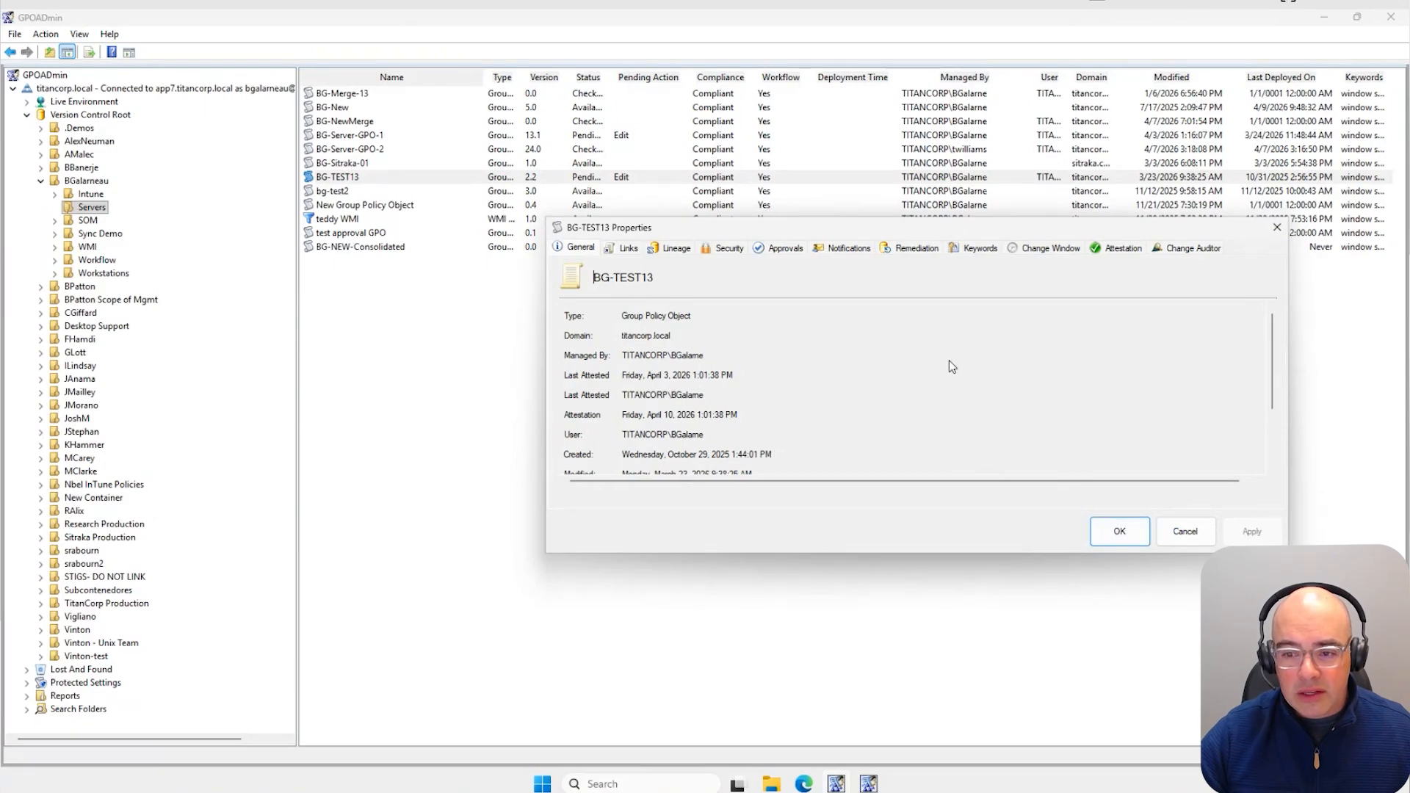
pyautogui.click(1170, 540)
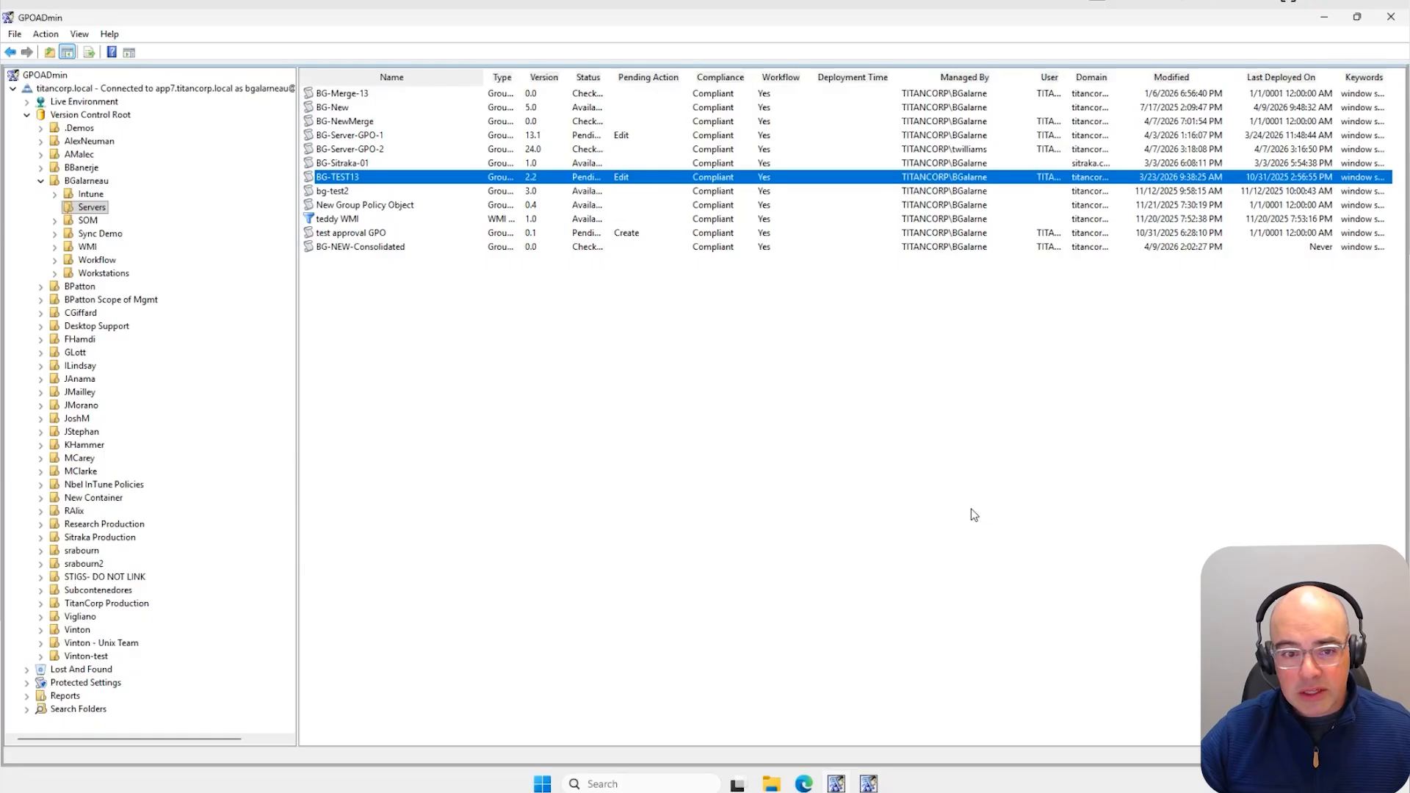
# Step: Review the workstation GPOs attestation e-mail in Outlook and the actions available for BG-TEST13 in GPOADmin
pyautogui.click(804, 783)
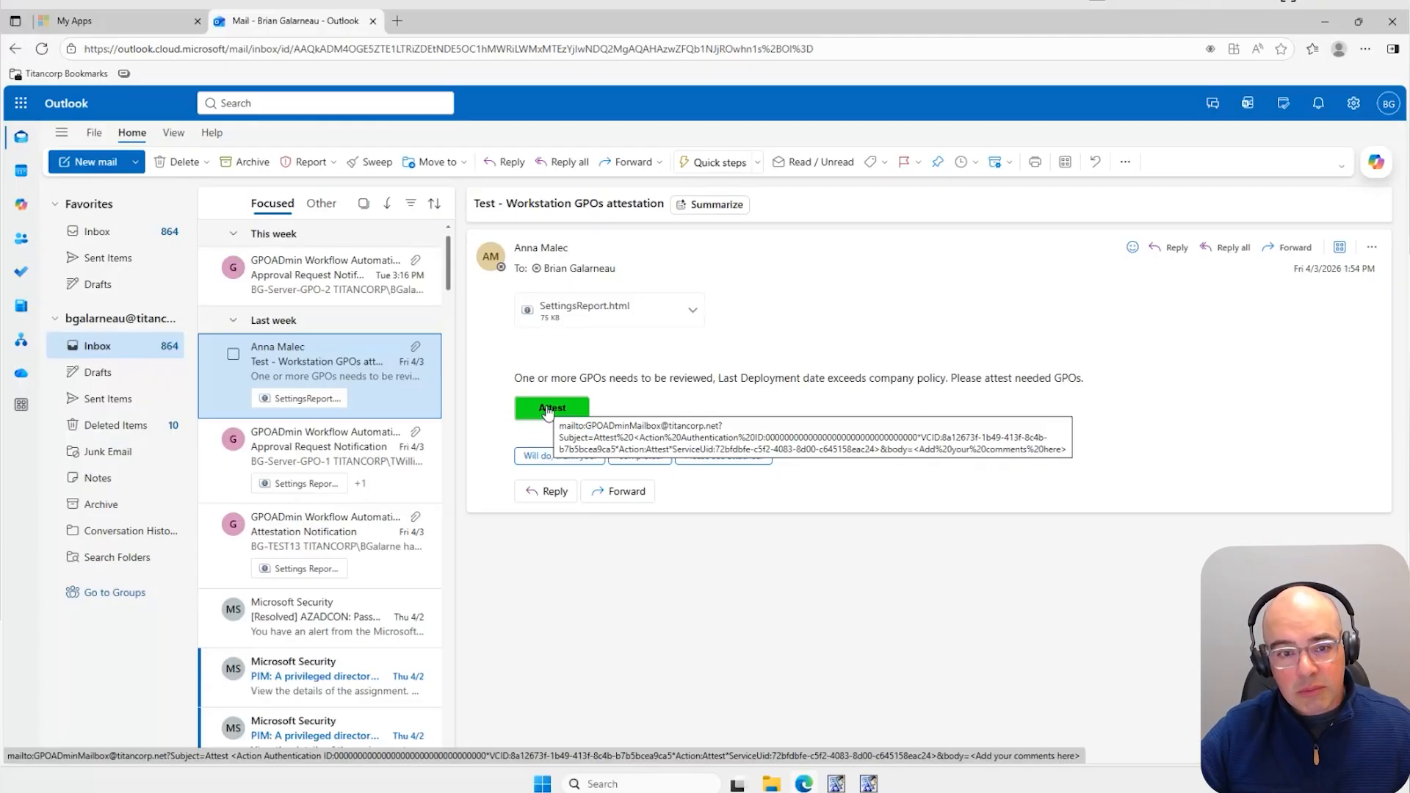
pyautogui.click(836, 784)
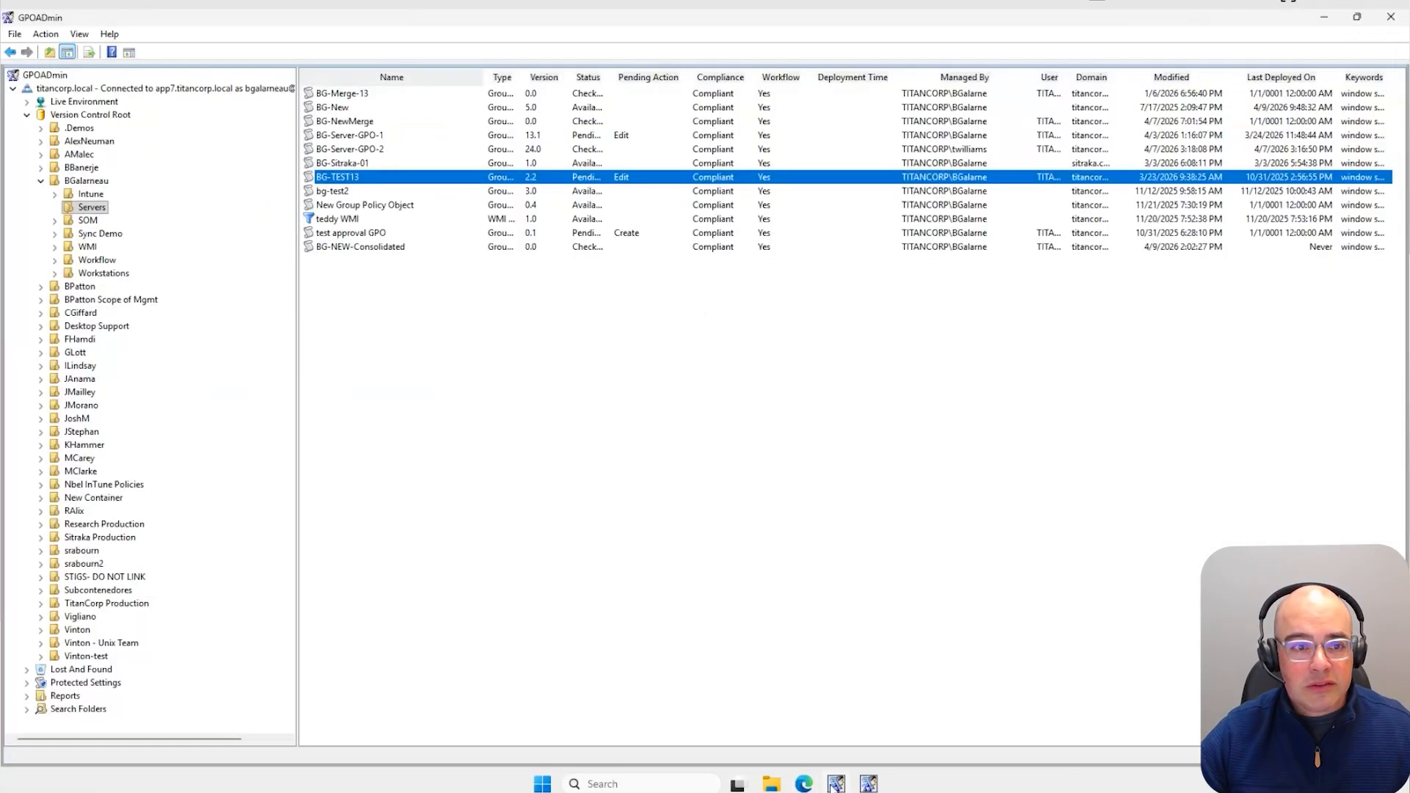
pyautogui.rightClick(332, 178)
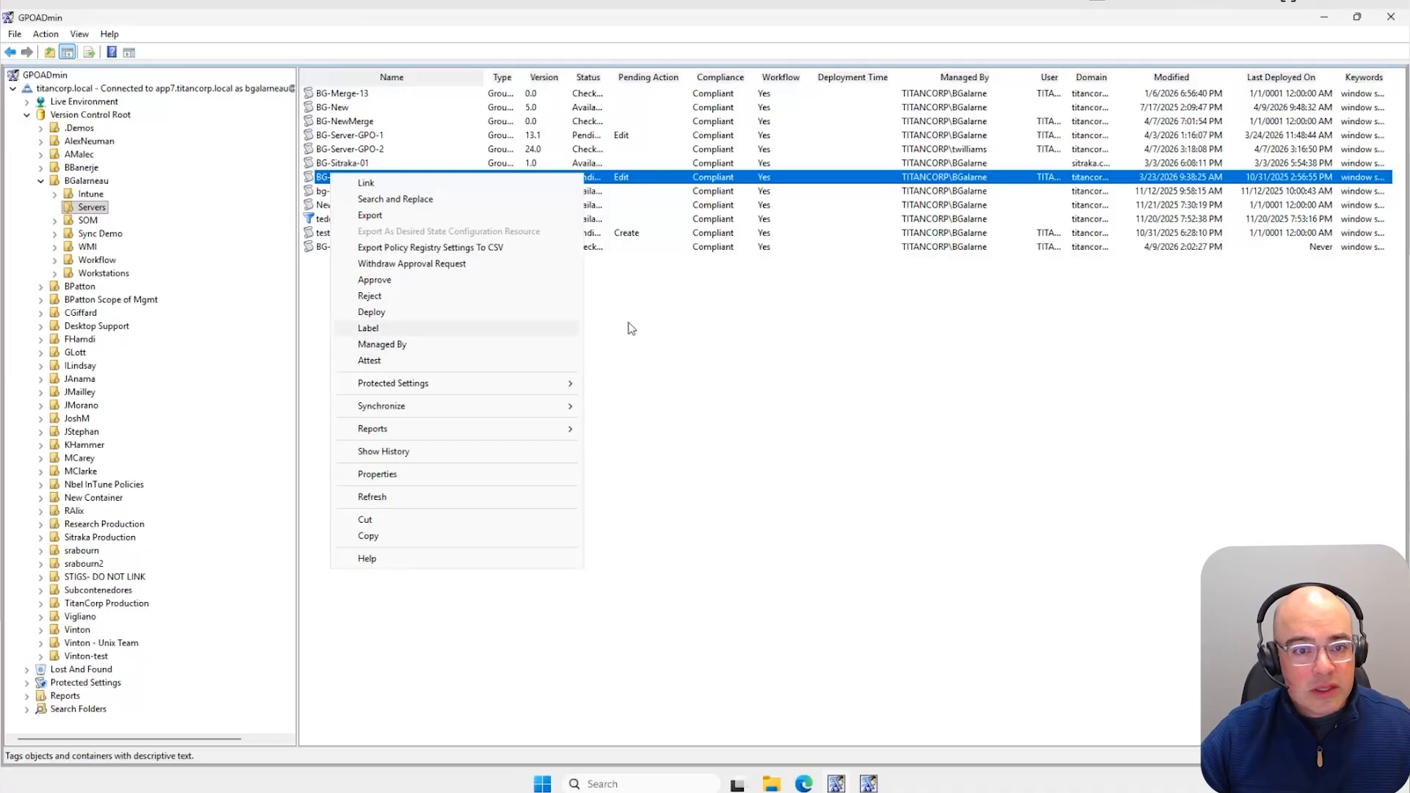
pyautogui.click(654, 324)
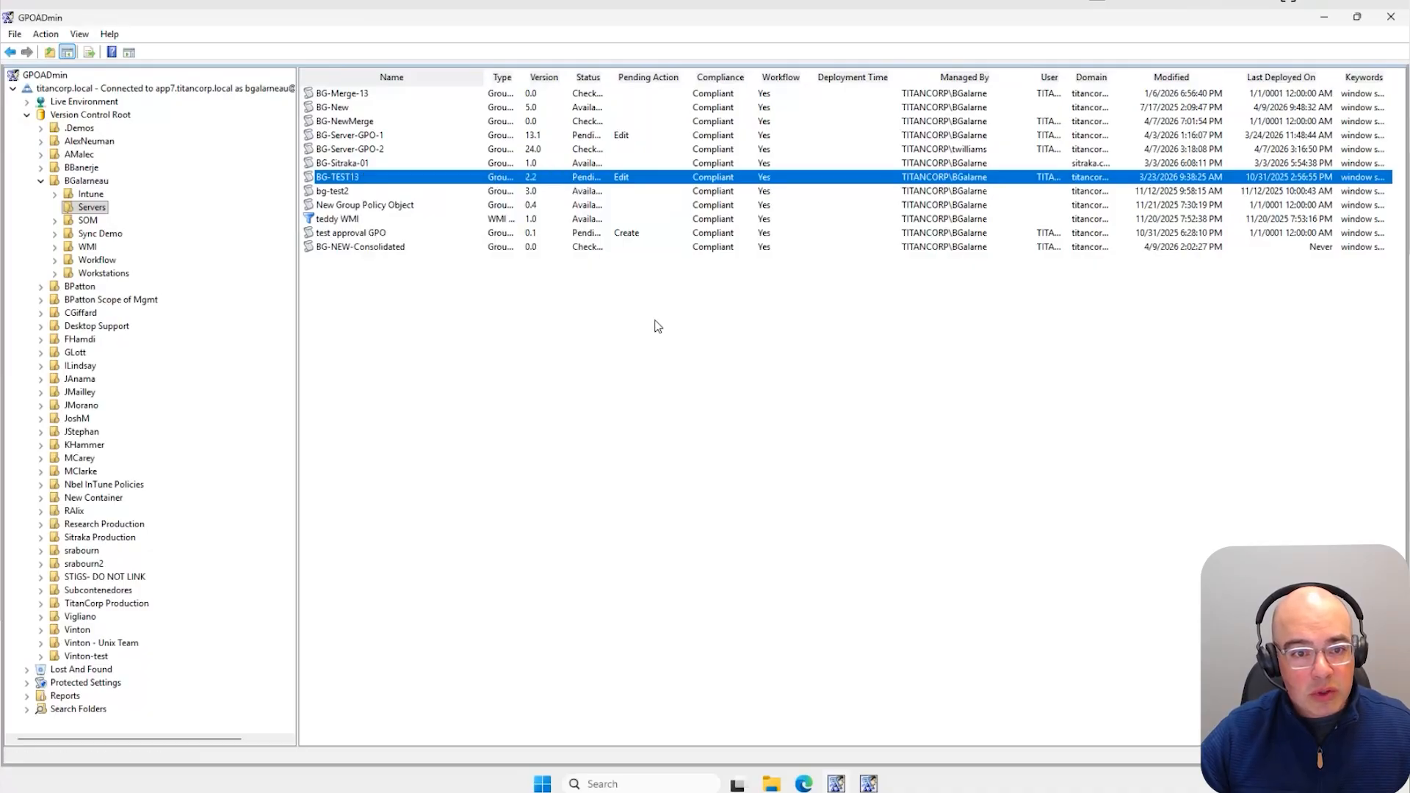
# Step: Deploy BG-TEST13 with immediate deployment and the comment "dep"
pyautogui.rightClick(457, 180)
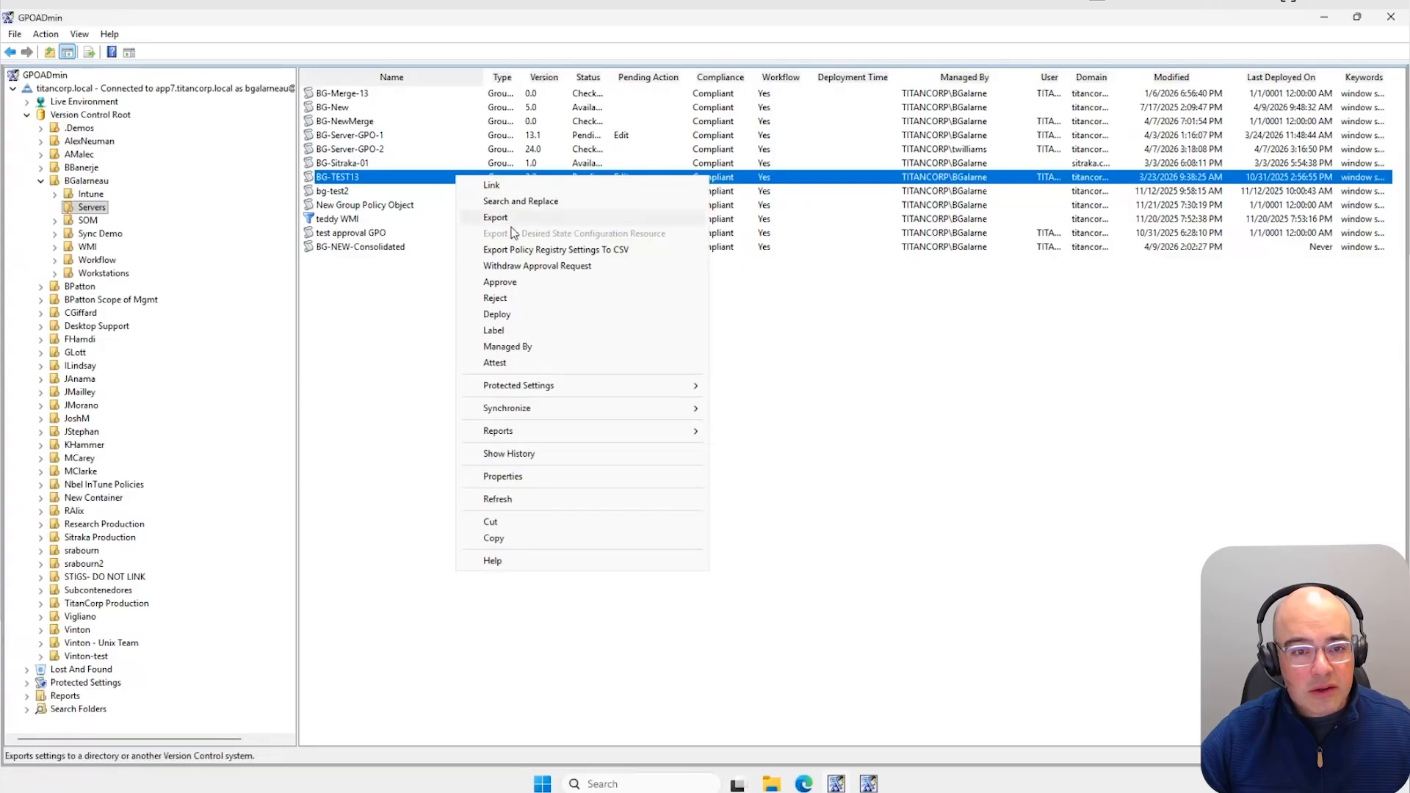
pyautogui.click(499, 314)
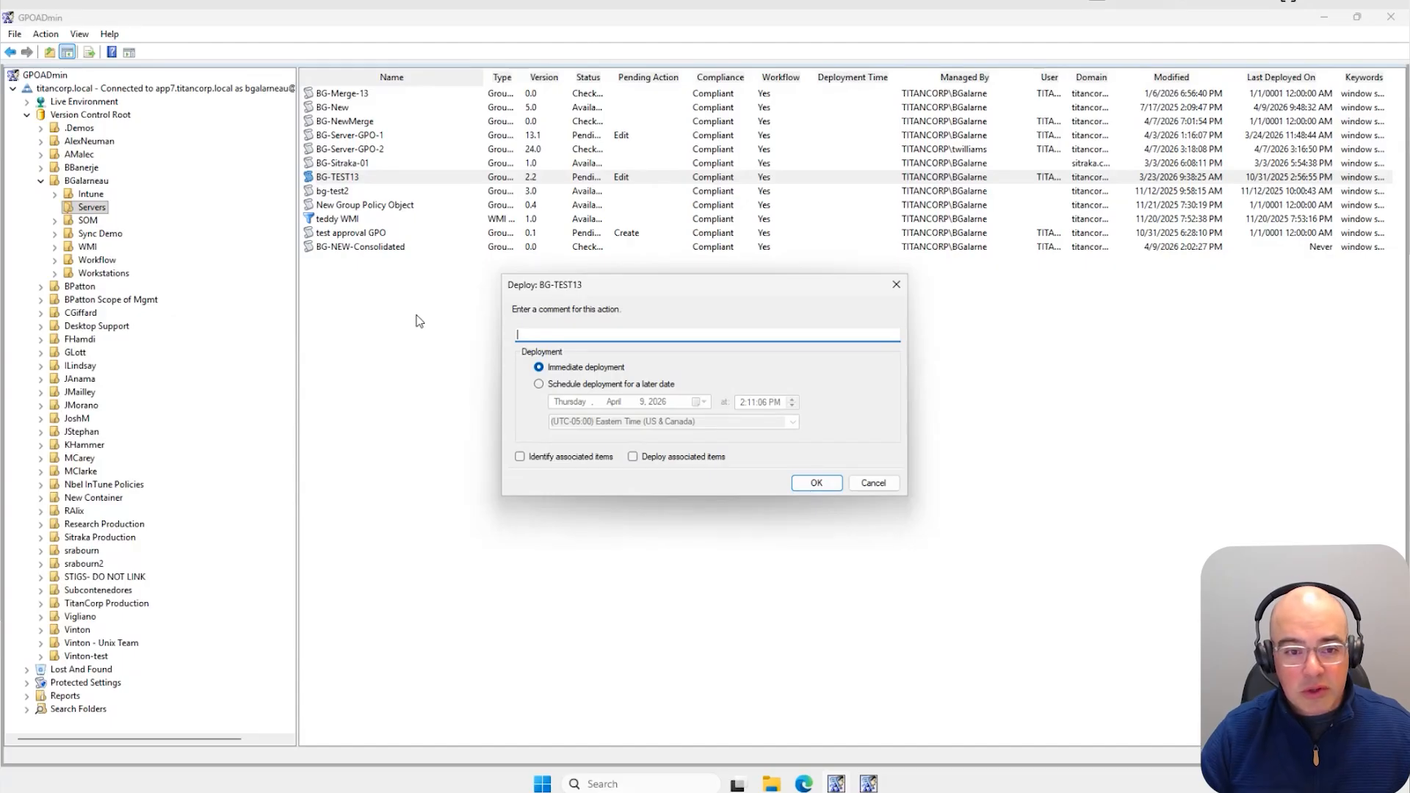
pyautogui.write('dep')
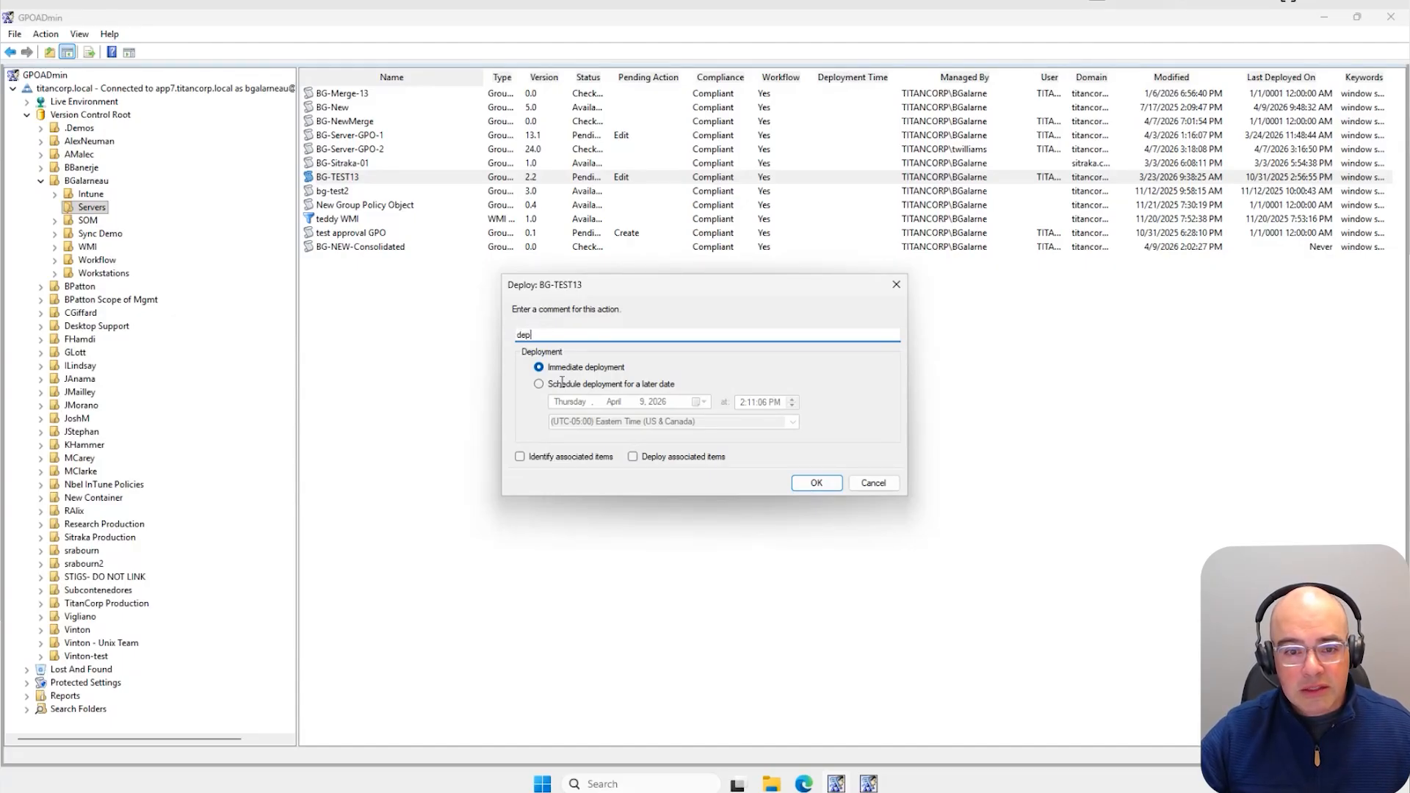
pyautogui.click(816, 484)
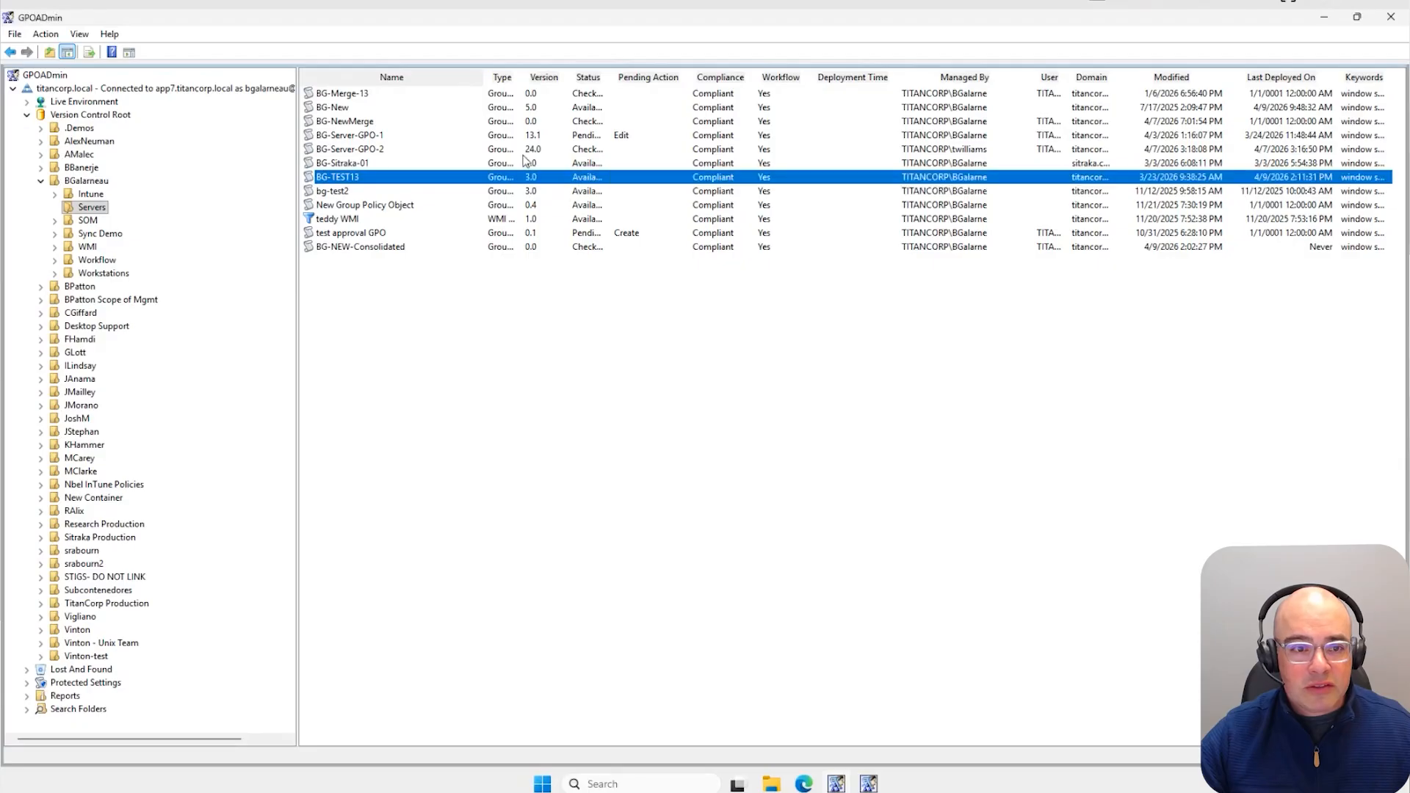
# Step: Check BG-TEST13's last attestation details and attestation date in its properties, and close them unchanged
pyautogui.rightClick(362, 180)
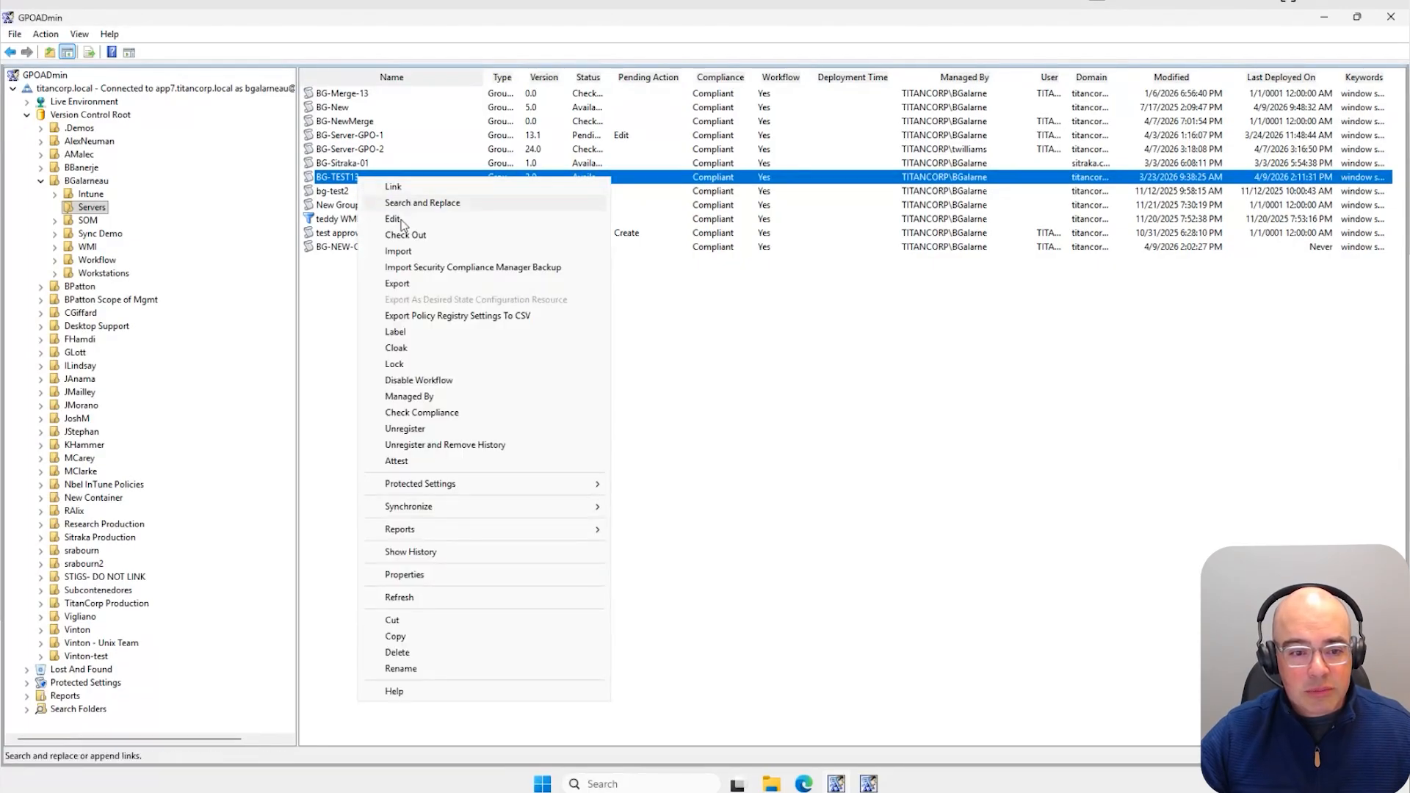
pyautogui.click(422, 577)
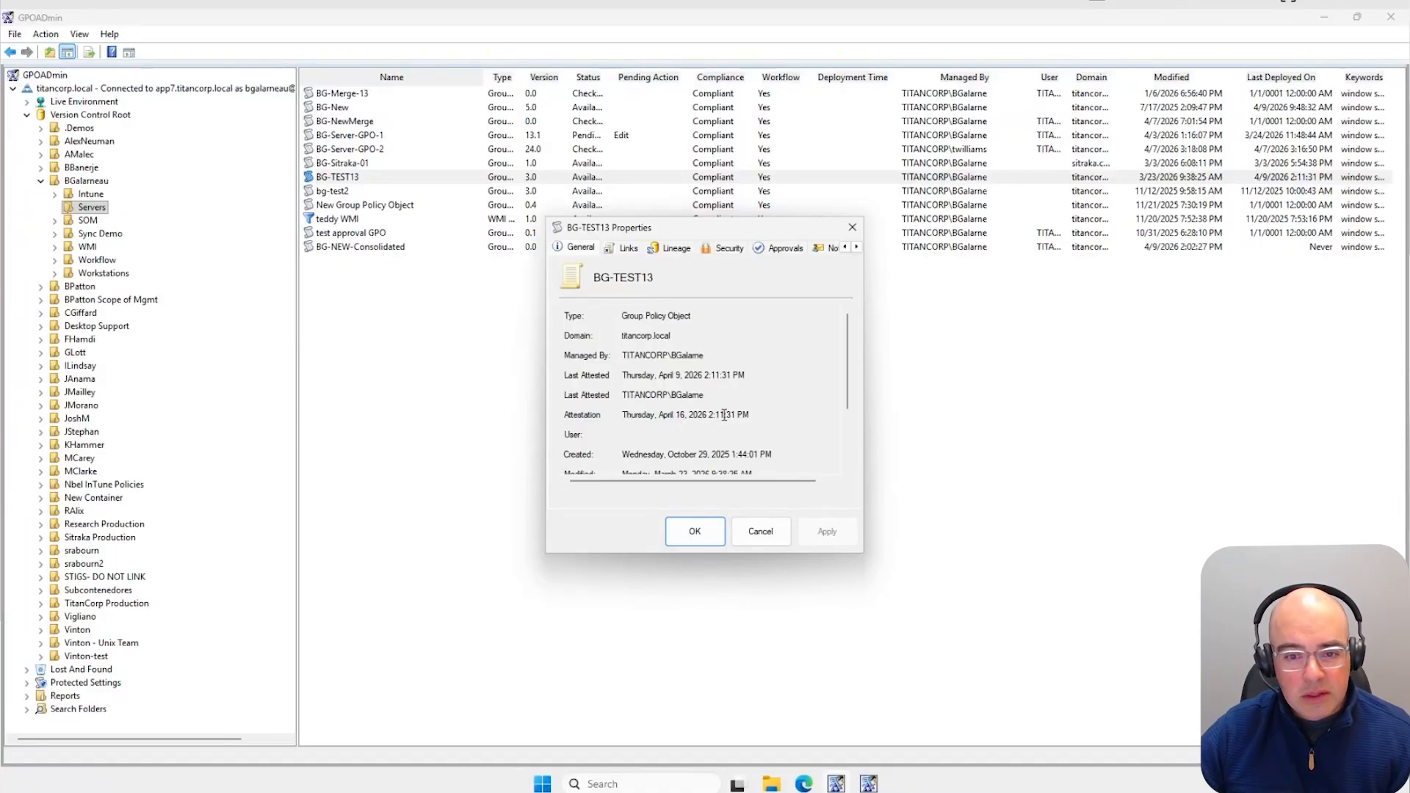
pyautogui.click(747, 541)
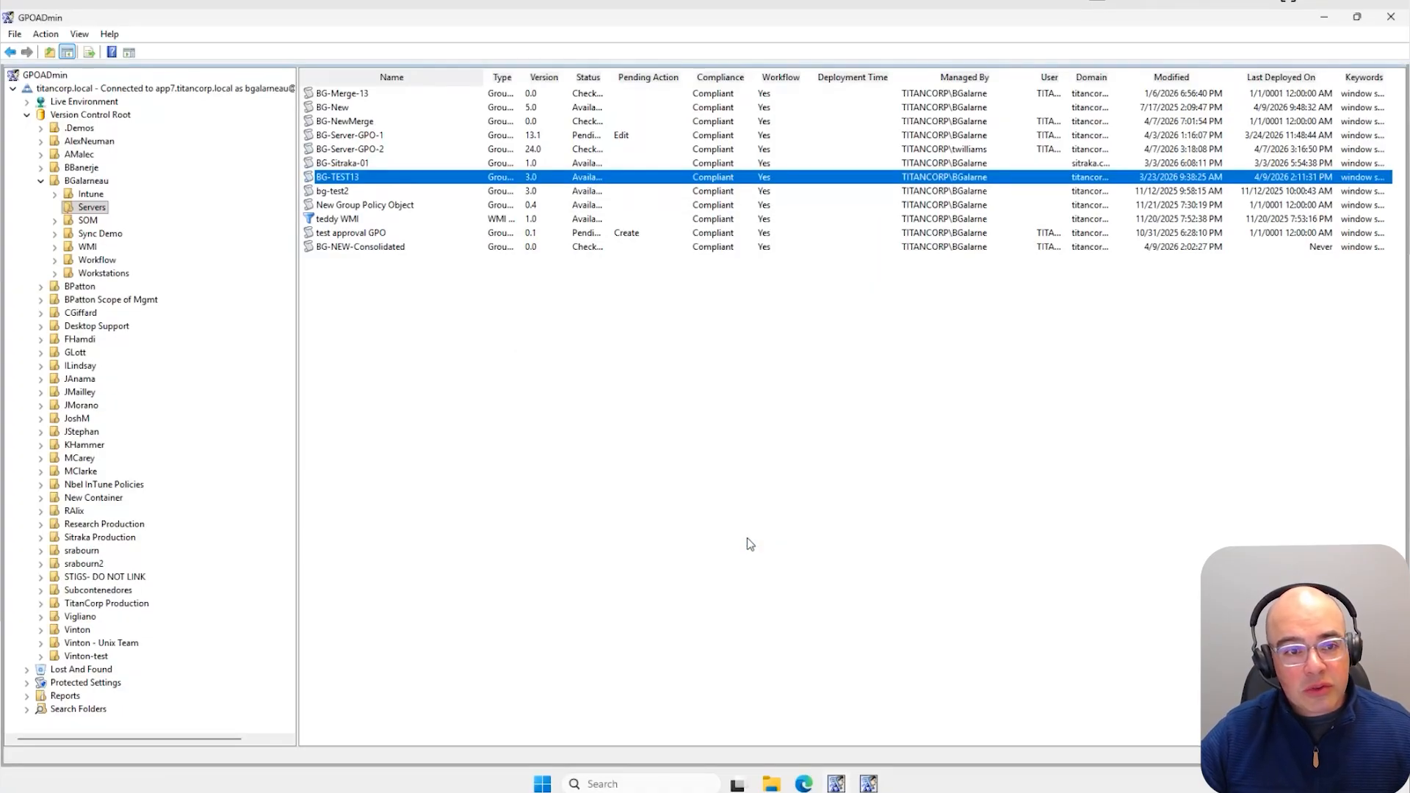
# Step: Examine BG-TEST13's approval workflow in its properties, viewing the approvers required for the Delete action
pyautogui.rightClick(444, 181)
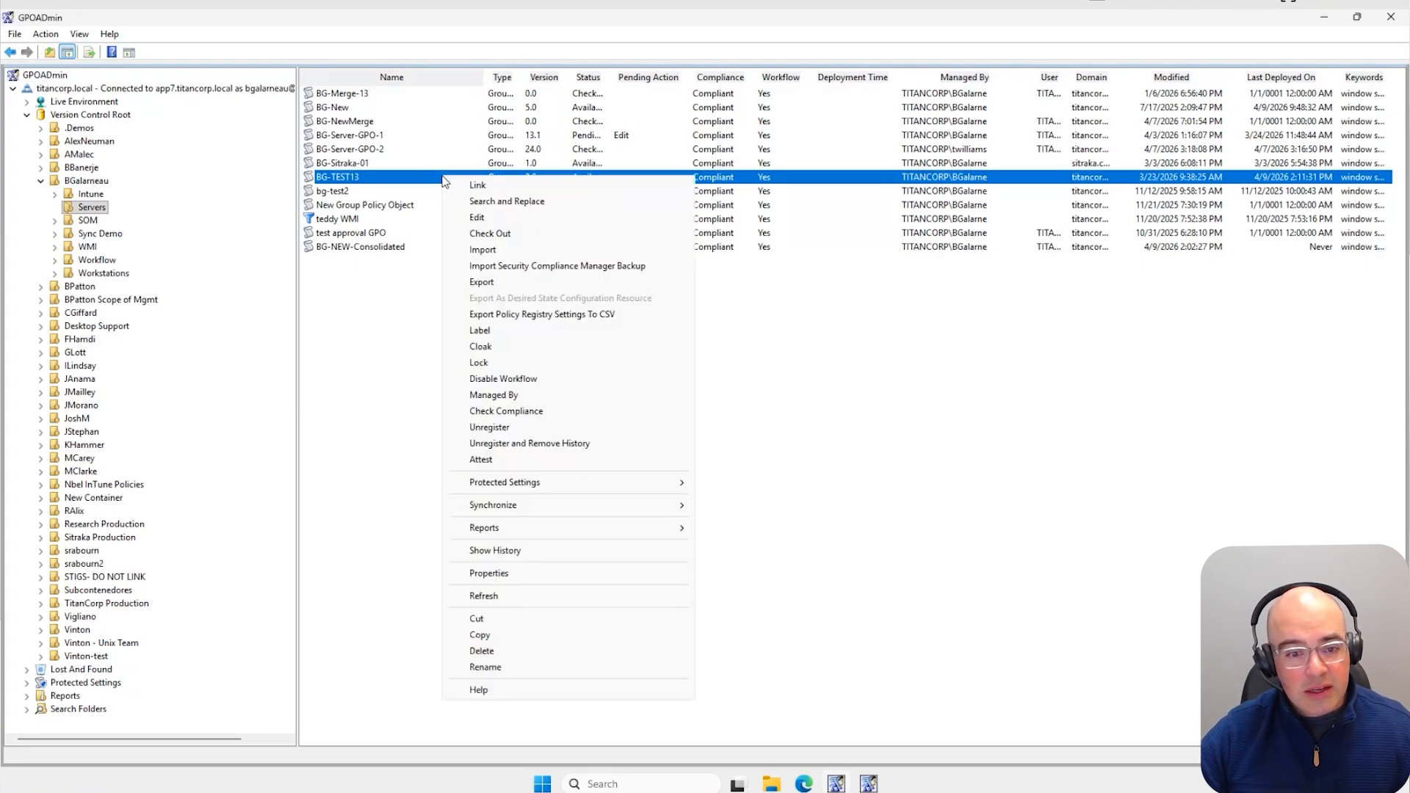
pyautogui.click(488, 573)
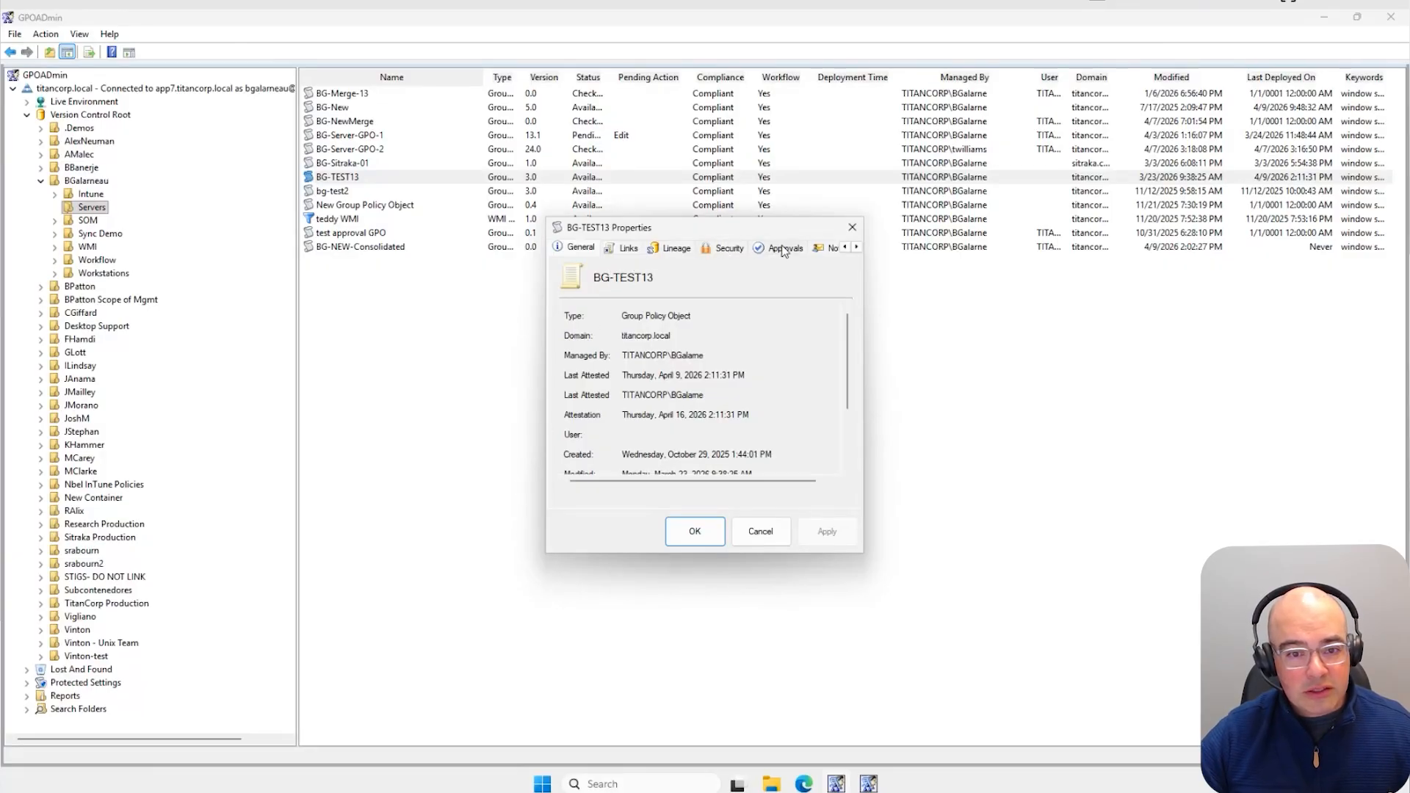
pyautogui.click(758, 254)
pyautogui.click(671, 326)
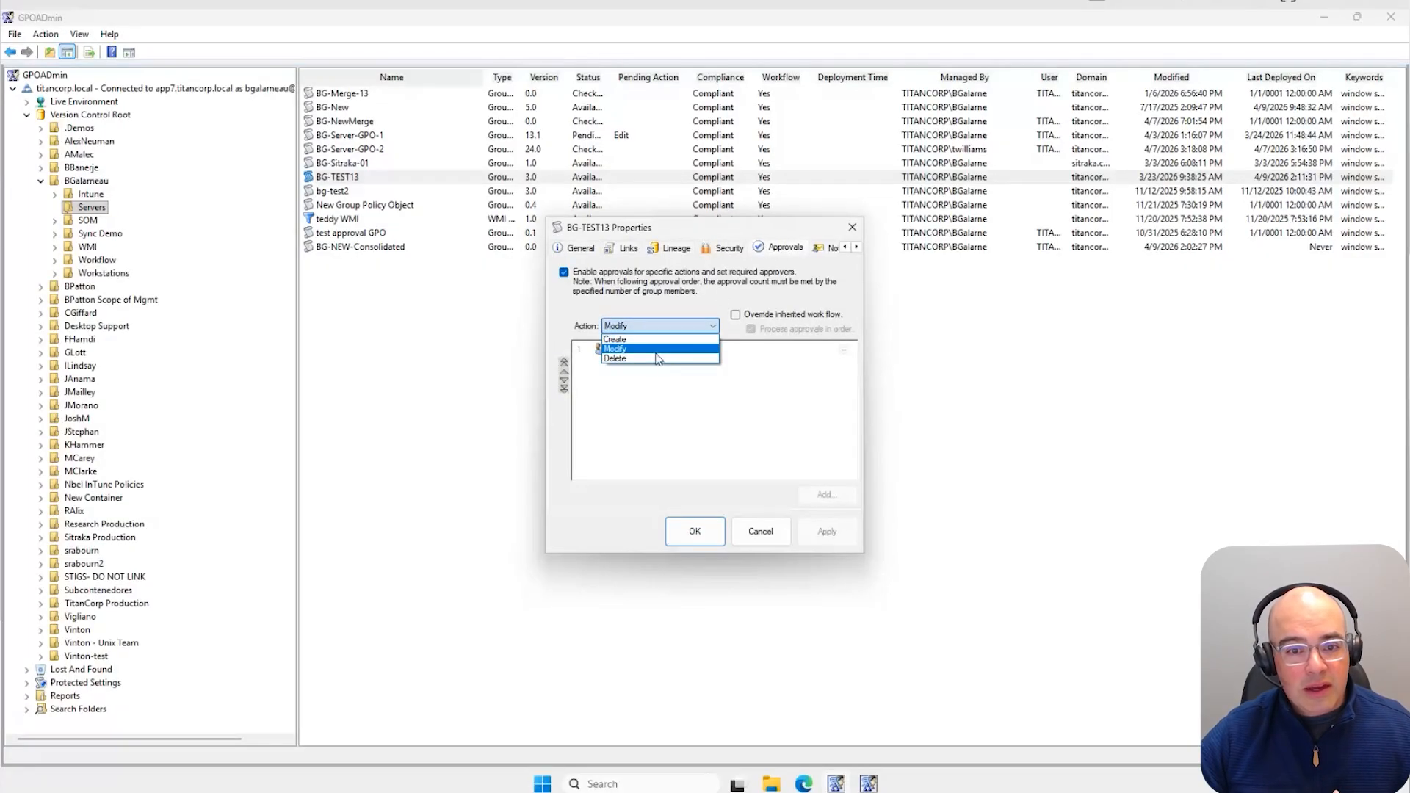
pyautogui.click(655, 359)
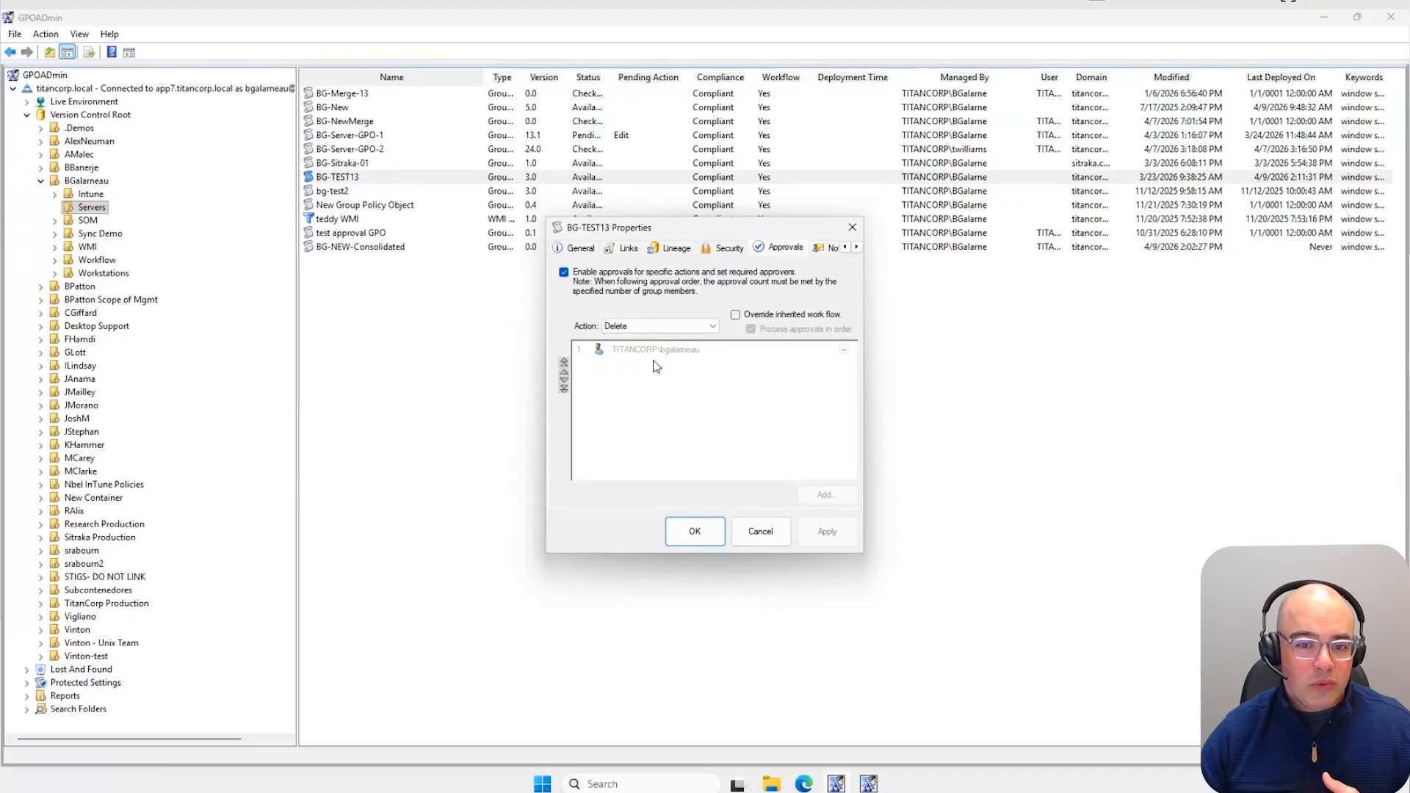